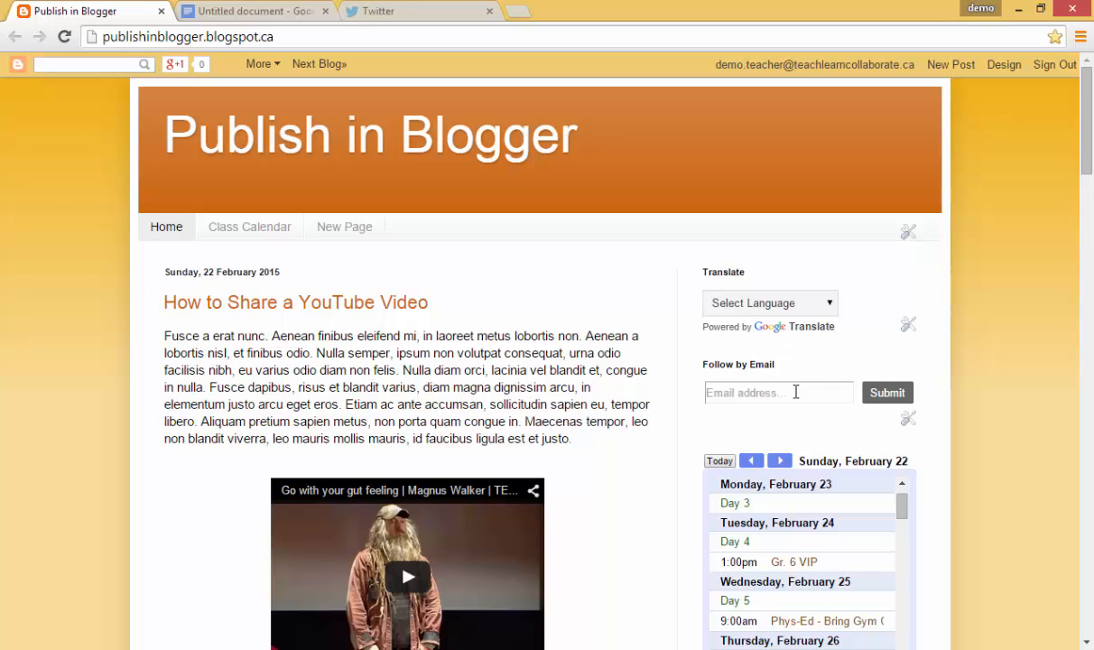
Look over the open Twitter feed, untitled Google Doc and Publish in Blogger tabs
left_click(419, 16)
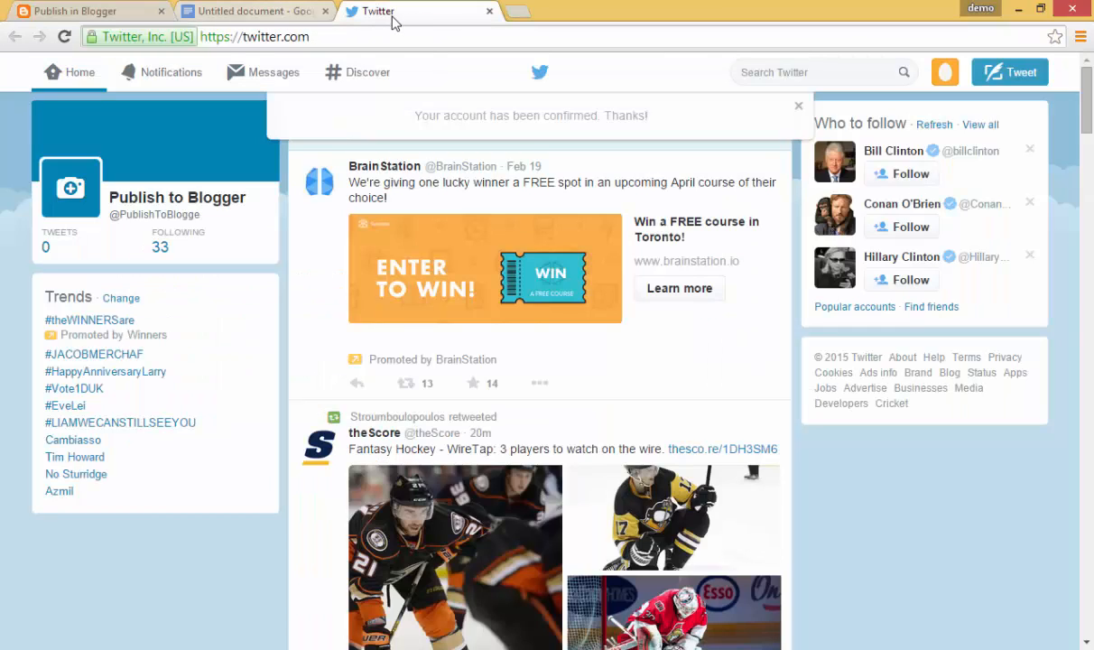
left_click(275, 12)
left_click(97, 14)
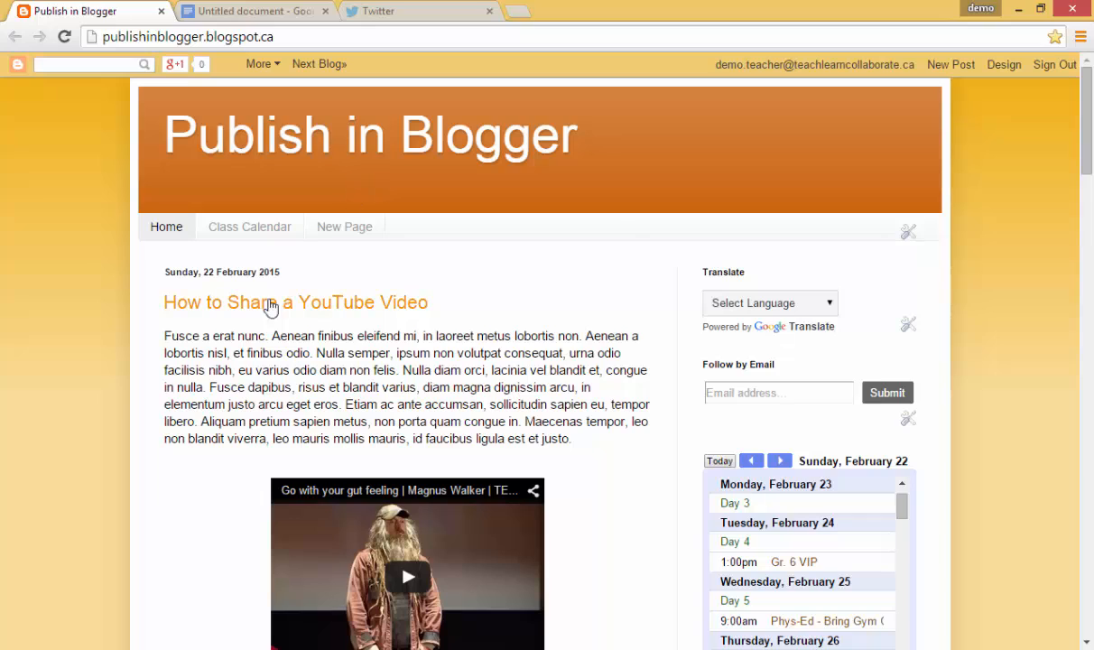
Load ifttt.com in a new browser tab
left_click(517, 12)
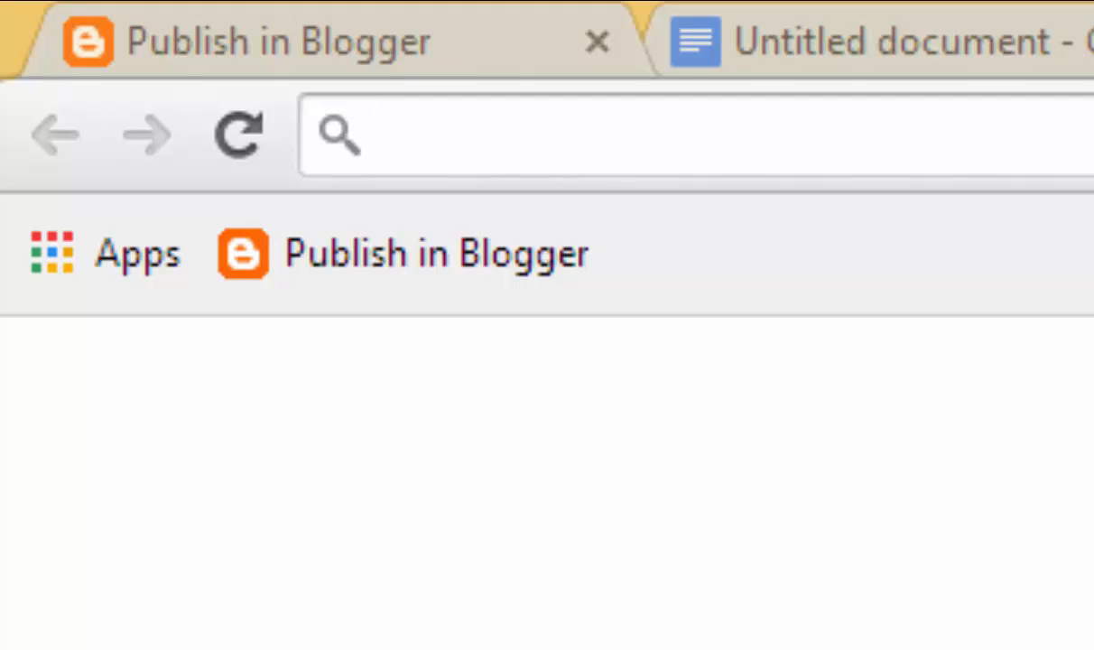
type("i")
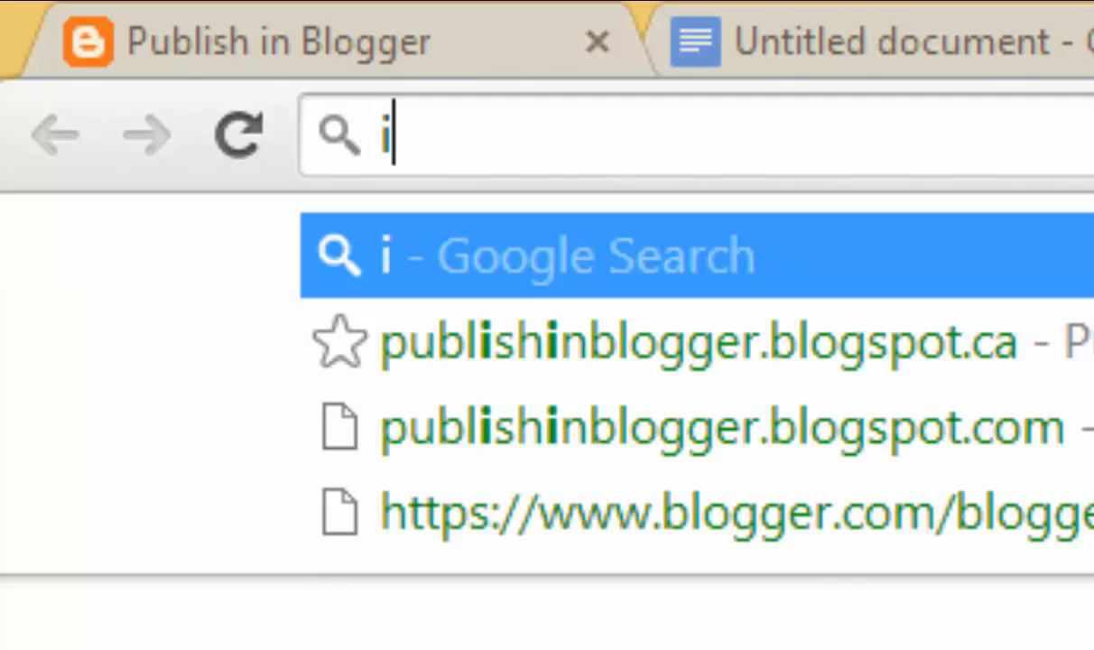
type("ftt")
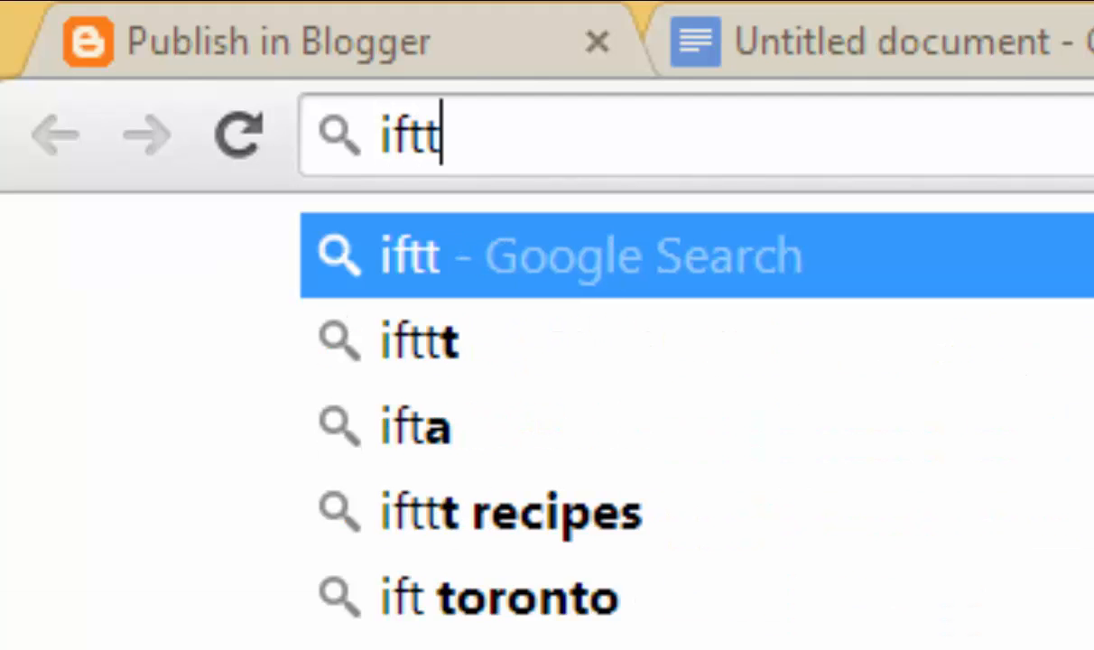
type("t.com")
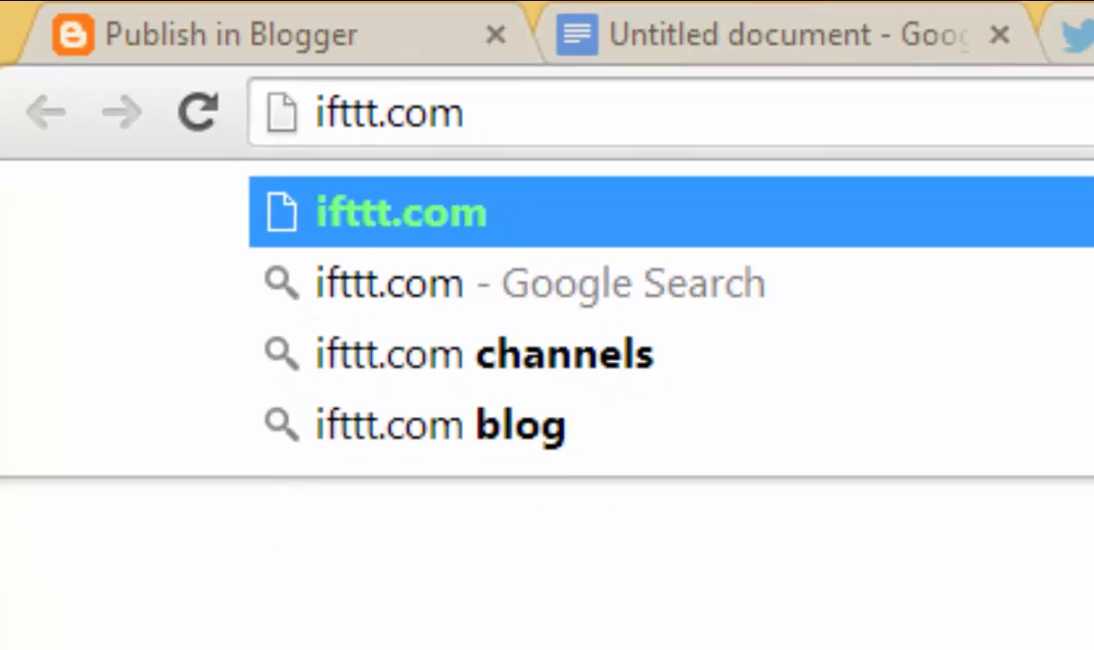
key("Return")
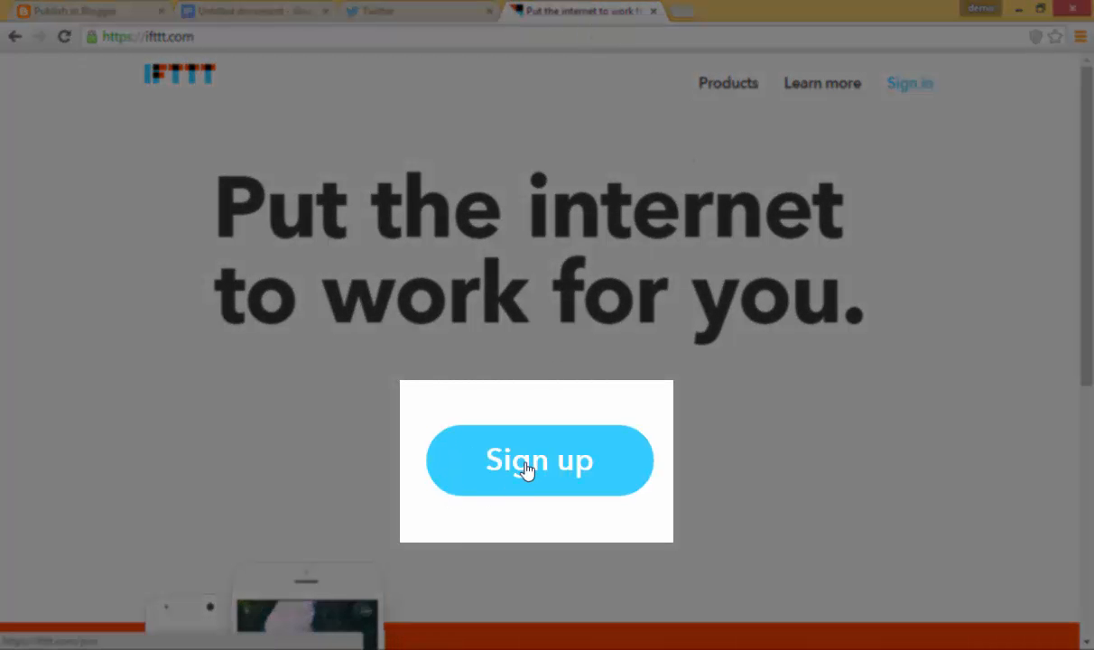
Fill the IFTTT sign-up form with a username, the account e-mail and a matching password
left_click(526, 465)
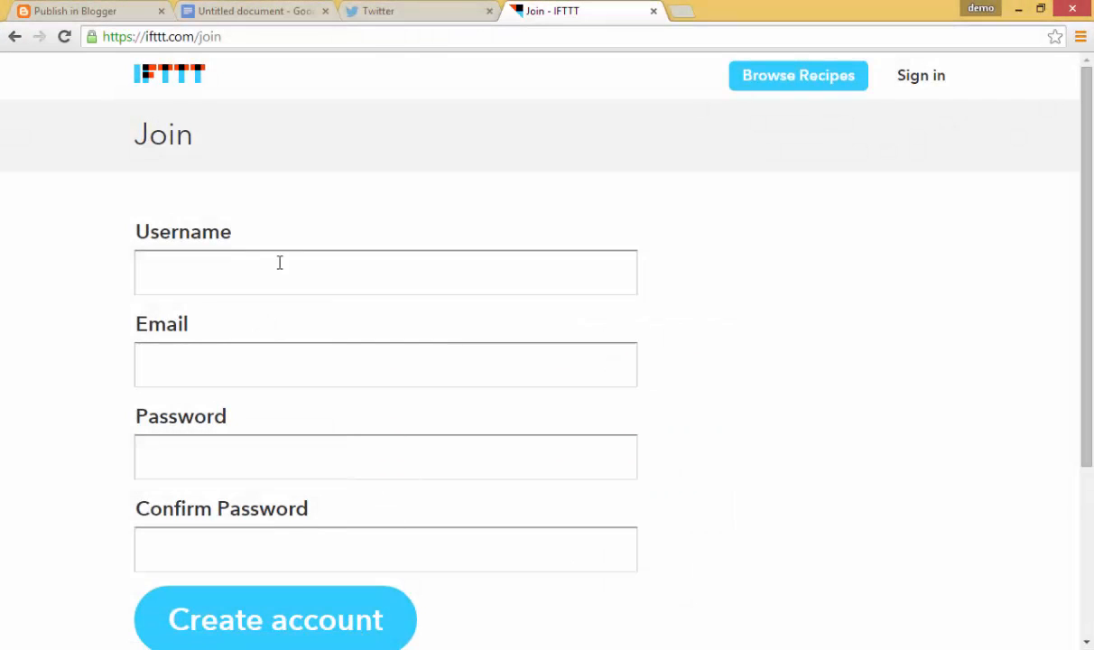
left_click(283, 270)
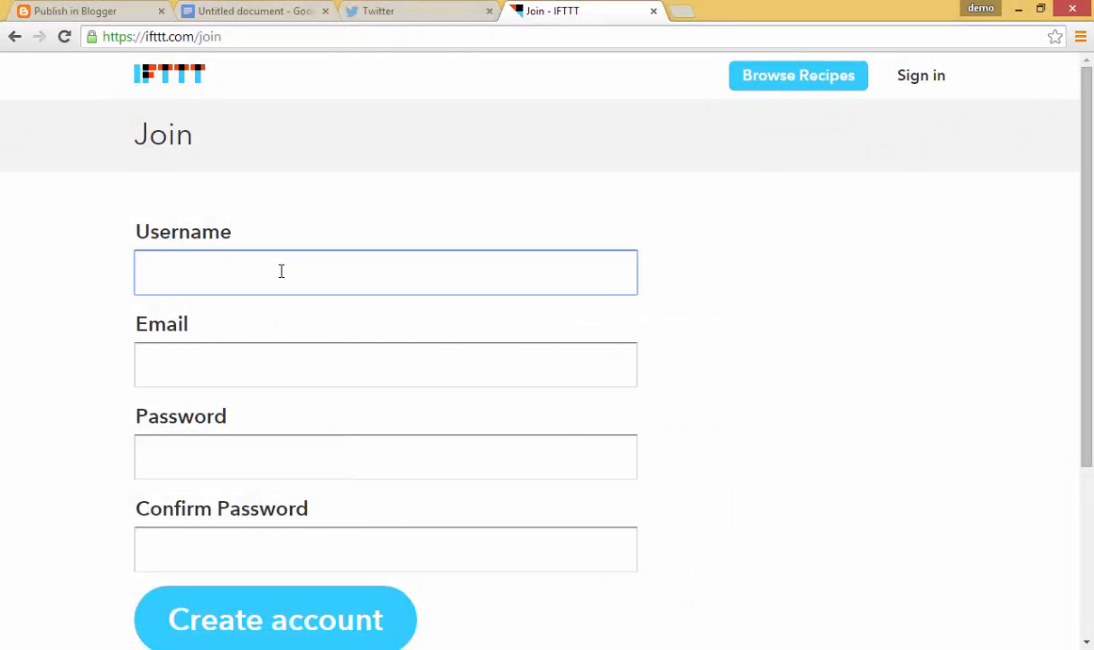
type("Publish")
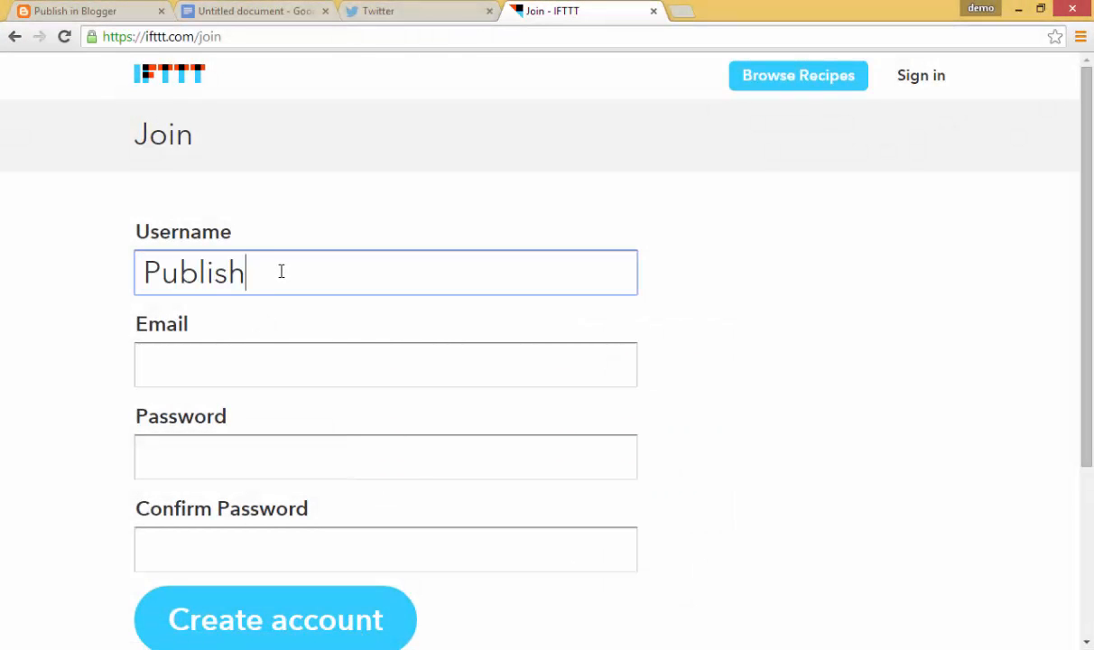
type("ToBlogger")
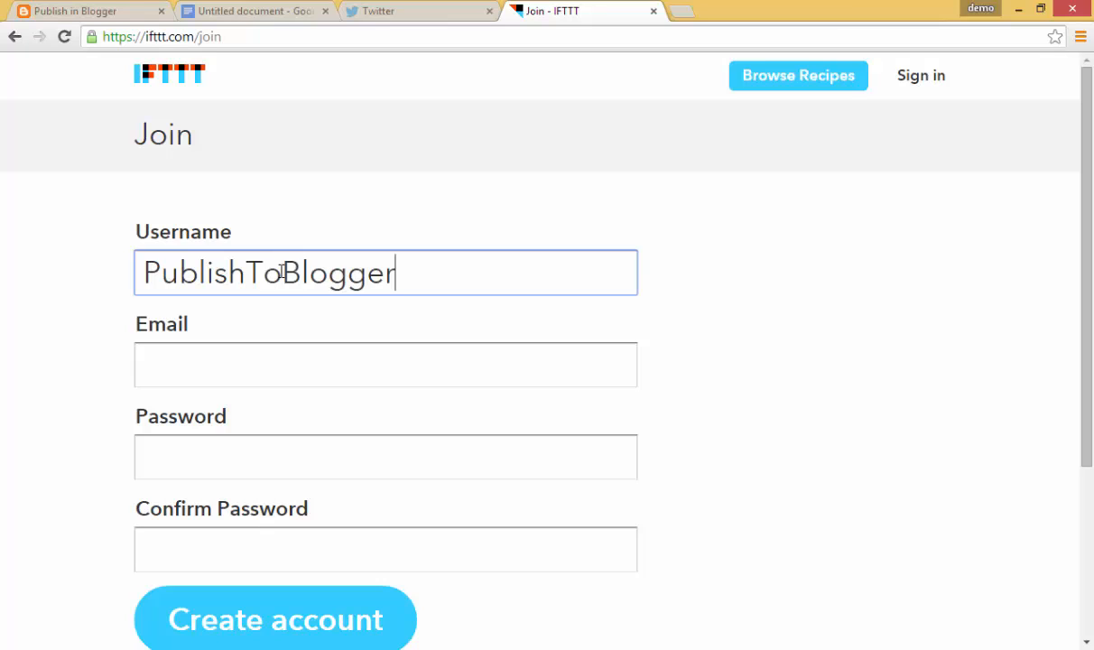
key("Tab")
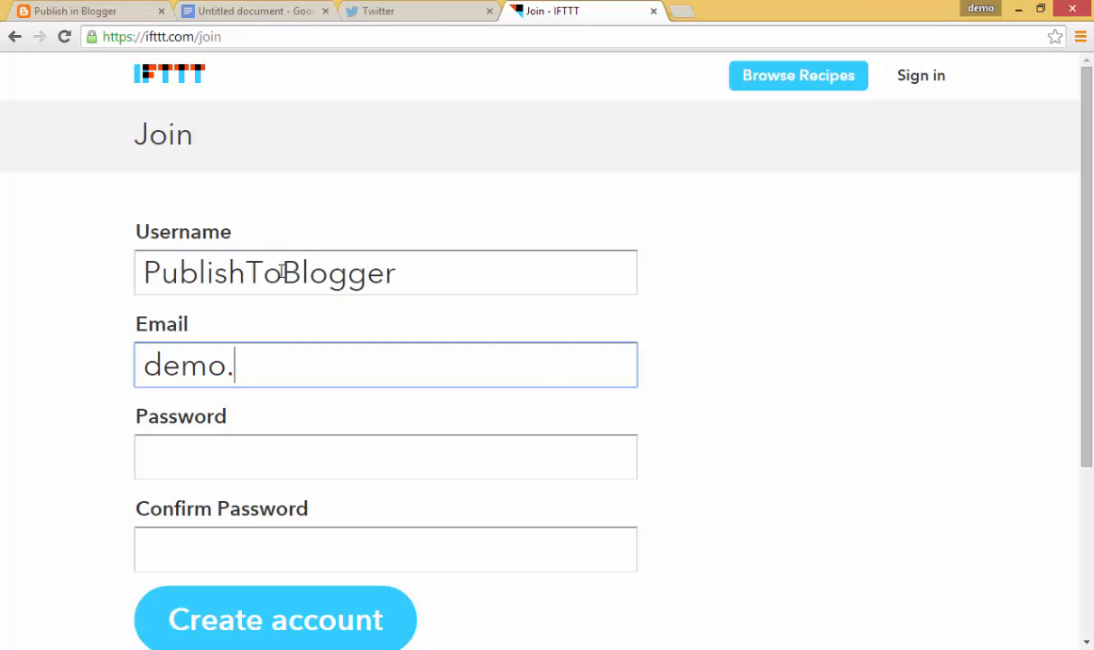
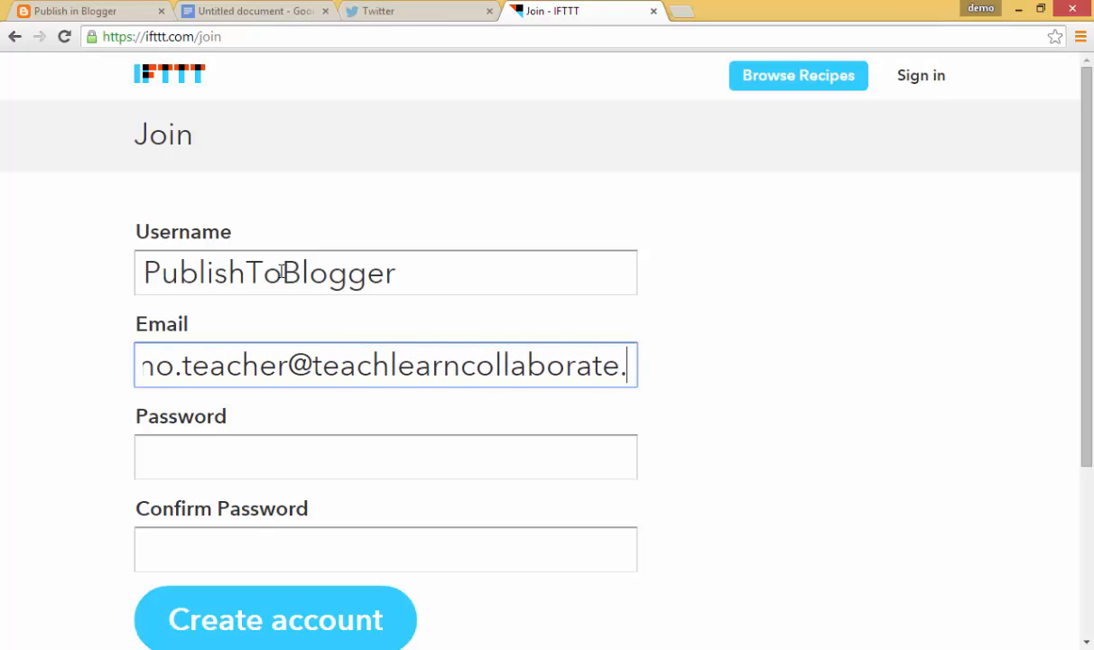
key("Tab")
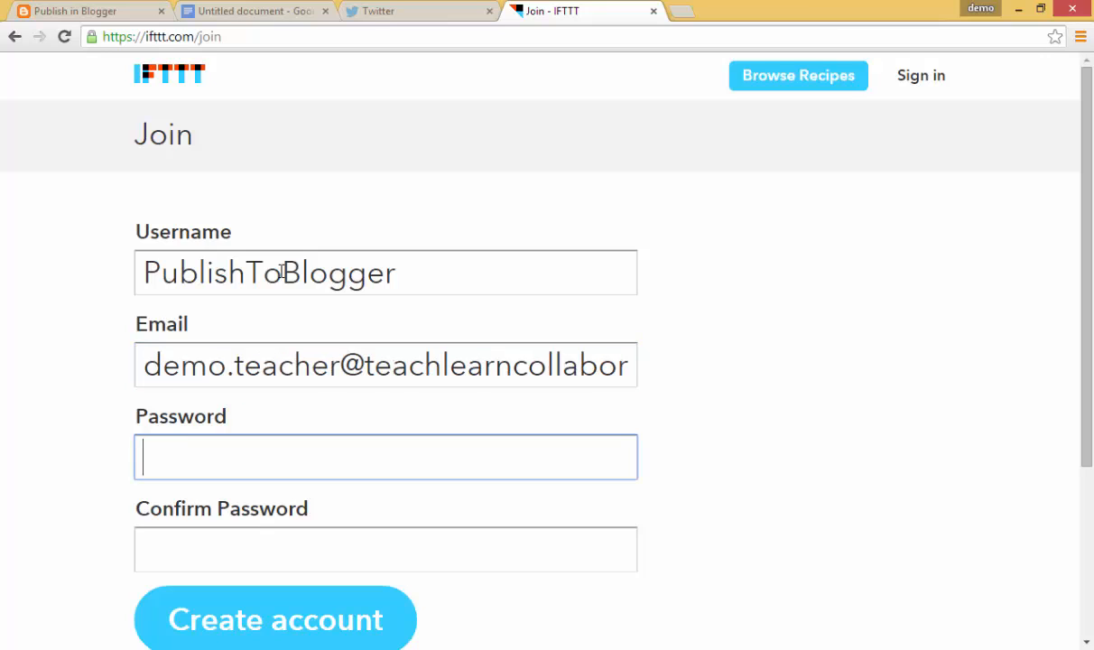
type("••••••••••")
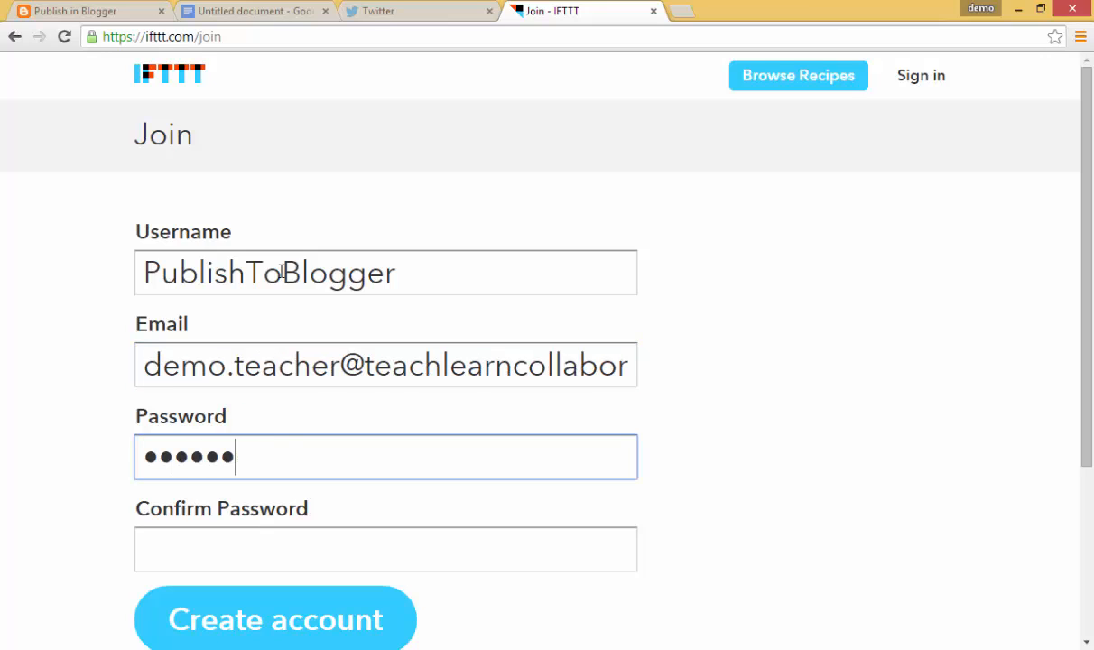
key("Tab")
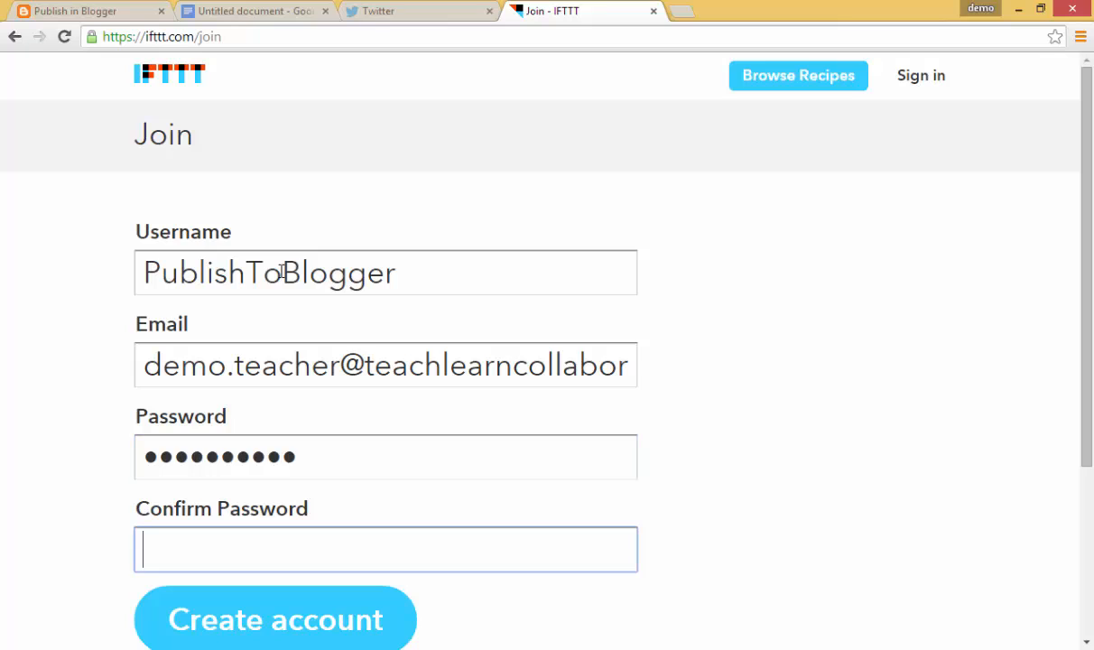
type("••••••••••")
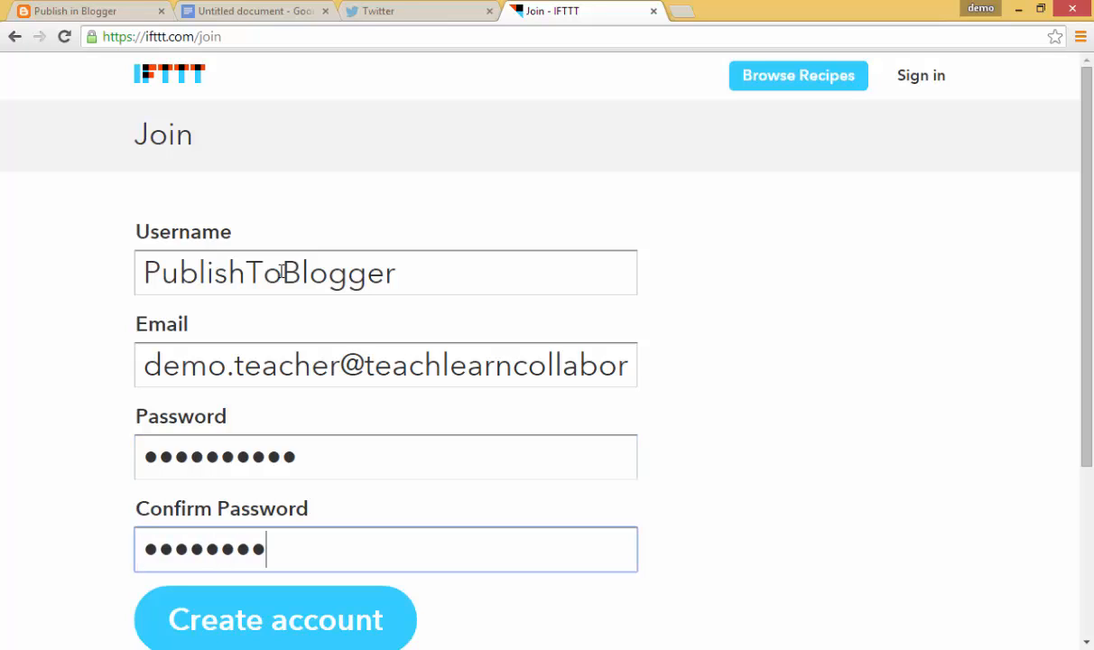
scroll(231, 312, "down", 3)
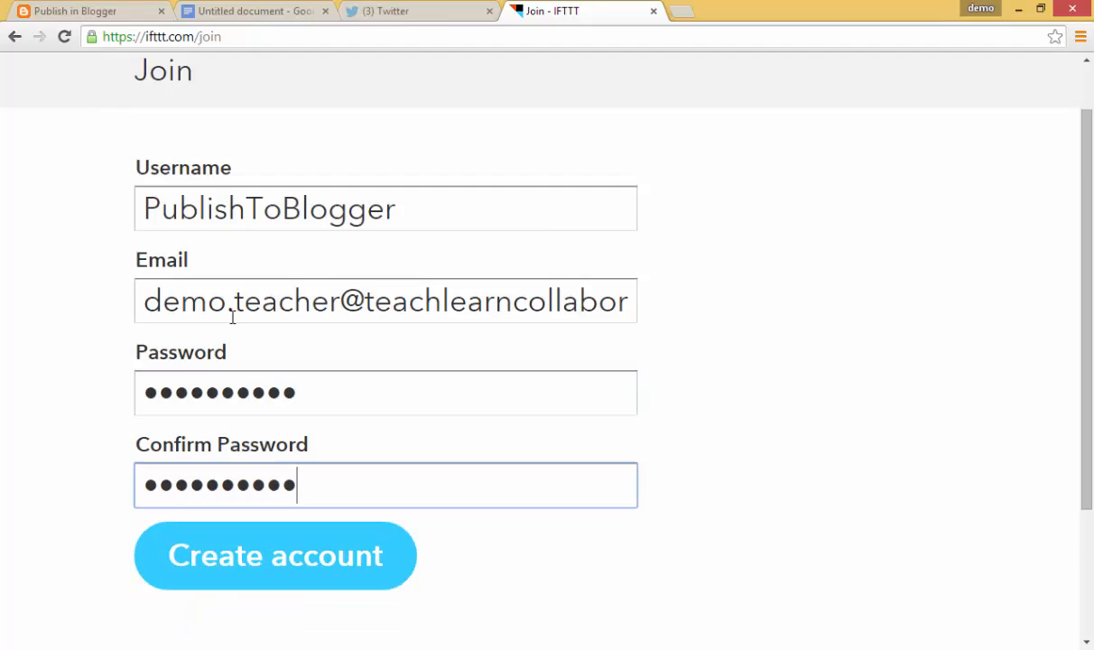
Create the account, decline saving the password, and step through the introduction screens
left_click(274, 424)
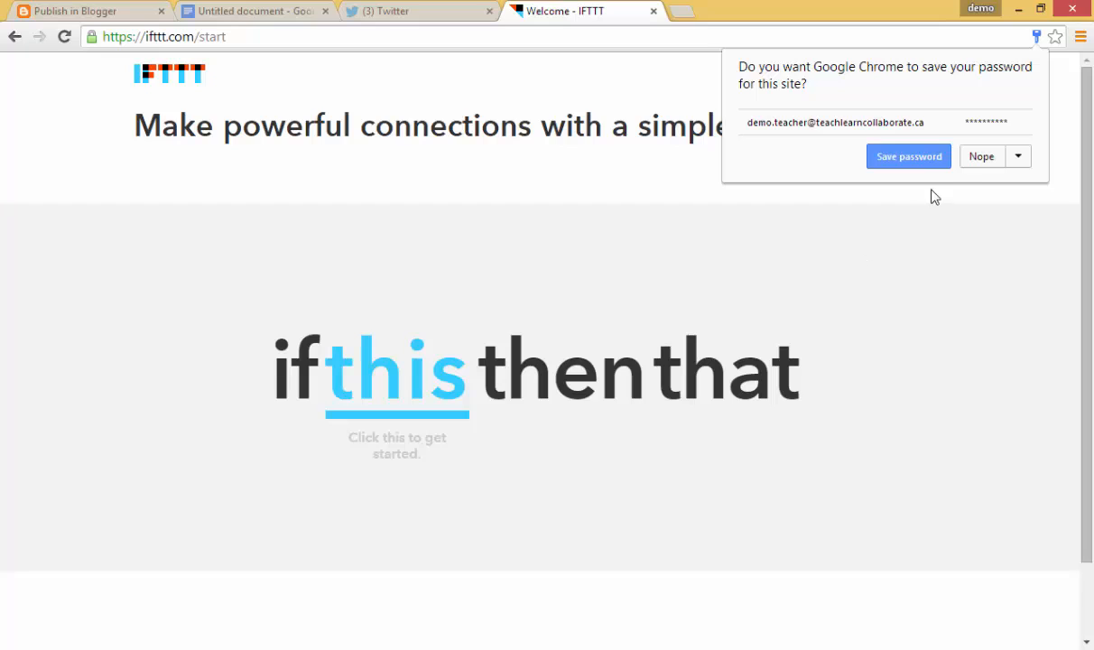
left_click(980, 157)
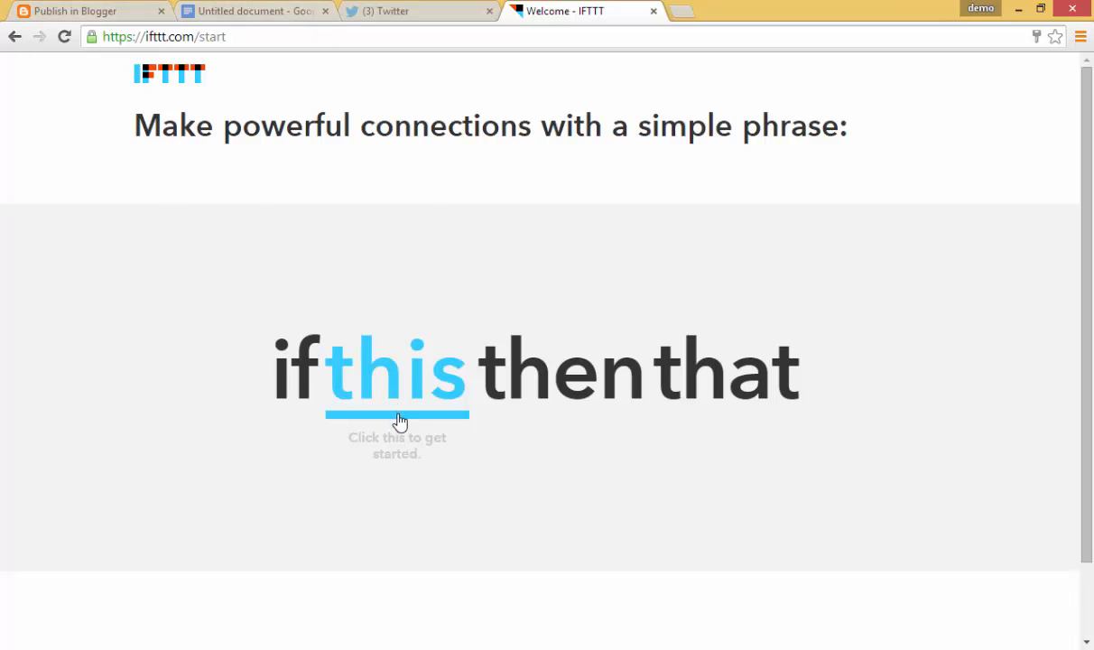
scroll(470, 361, "down", 1)
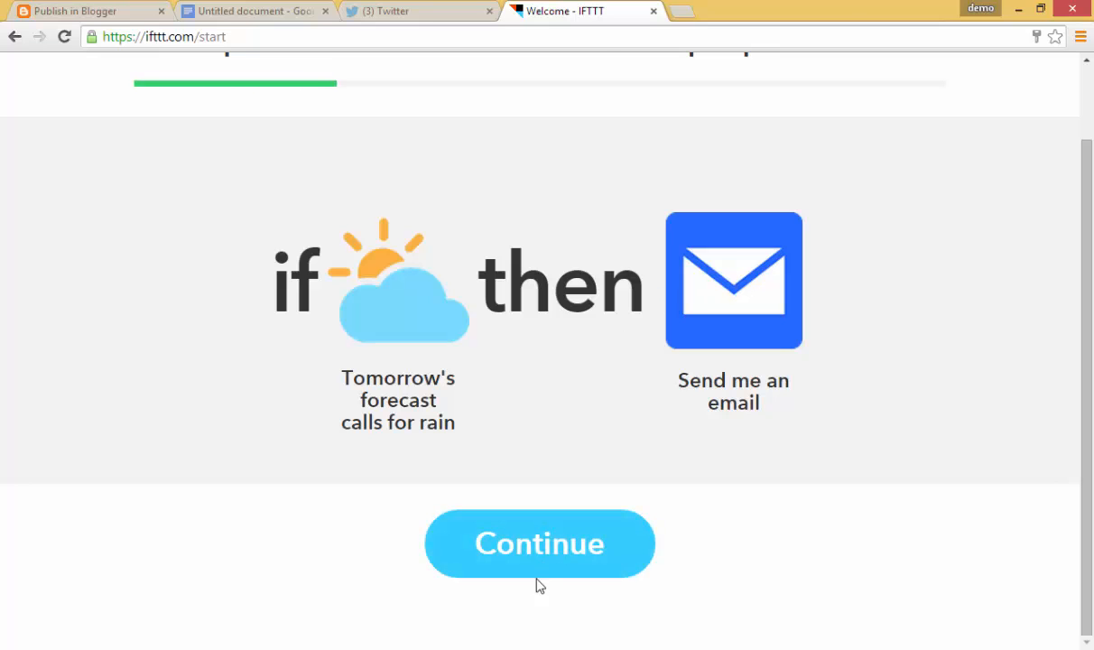
left_click(540, 562)
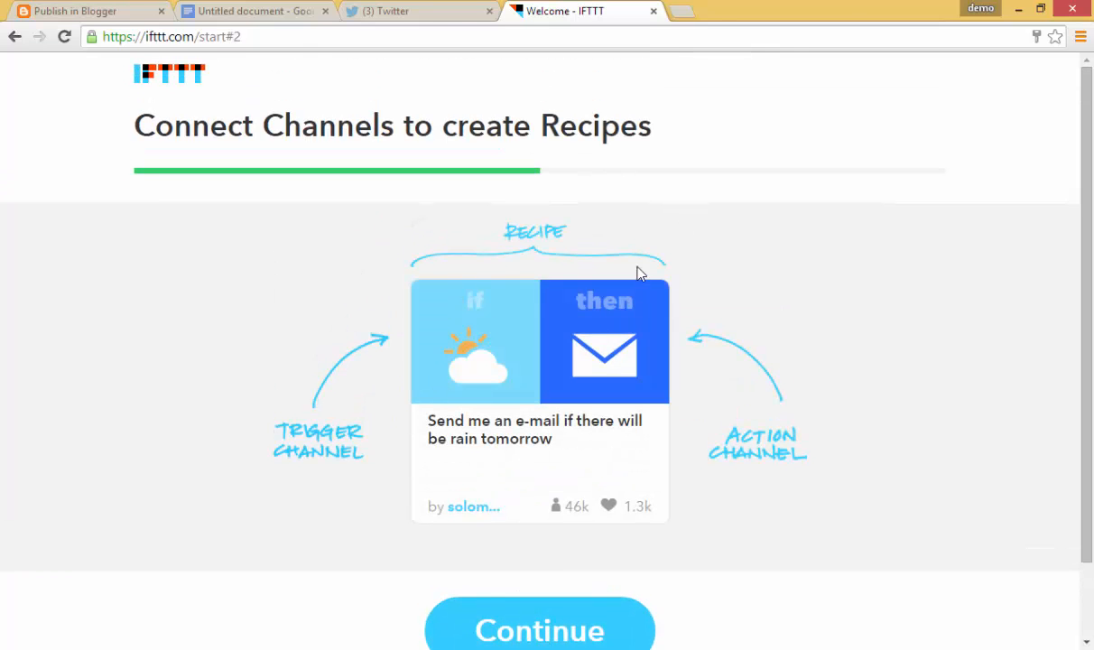
left_click(521, 625)
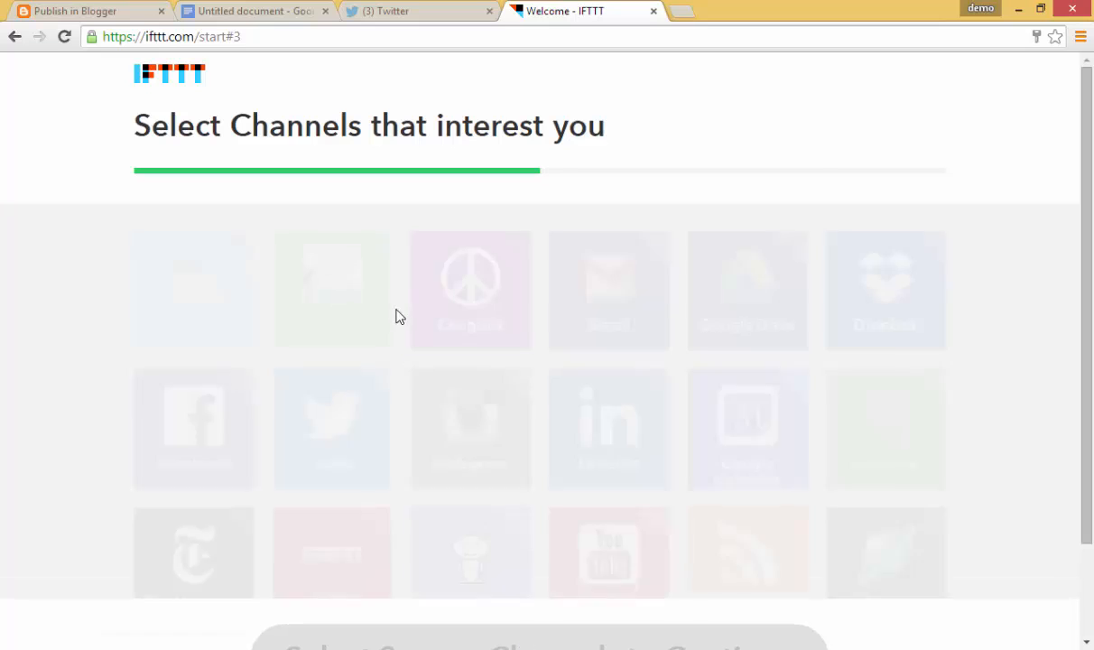
scroll(432, 312, "down", 2)
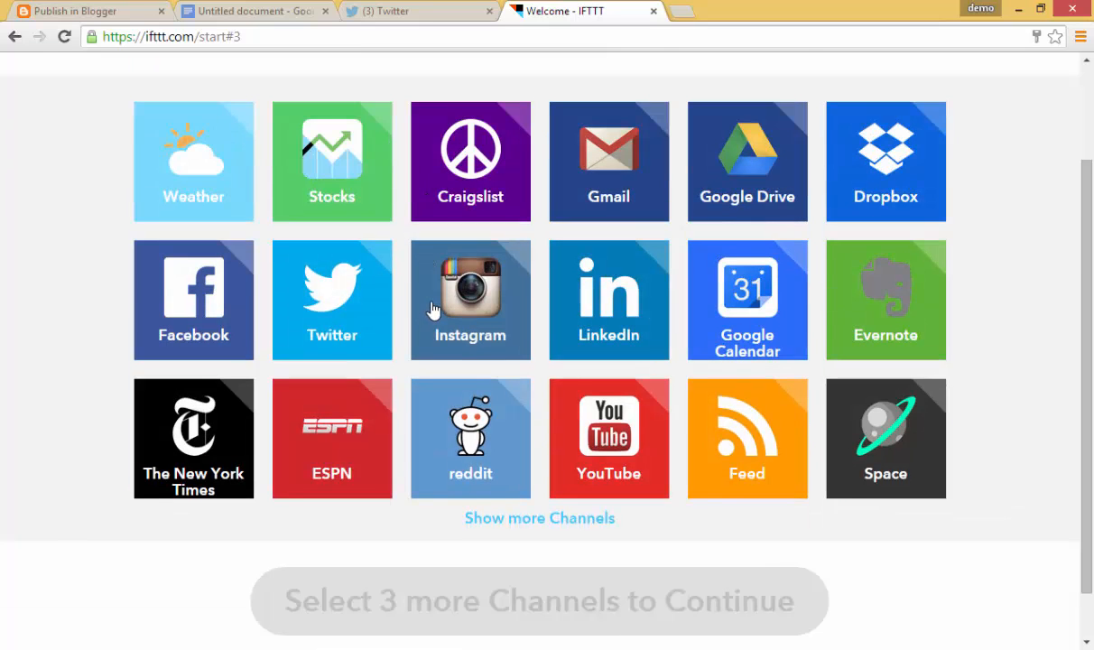
scroll(434, 305, "up", 2)
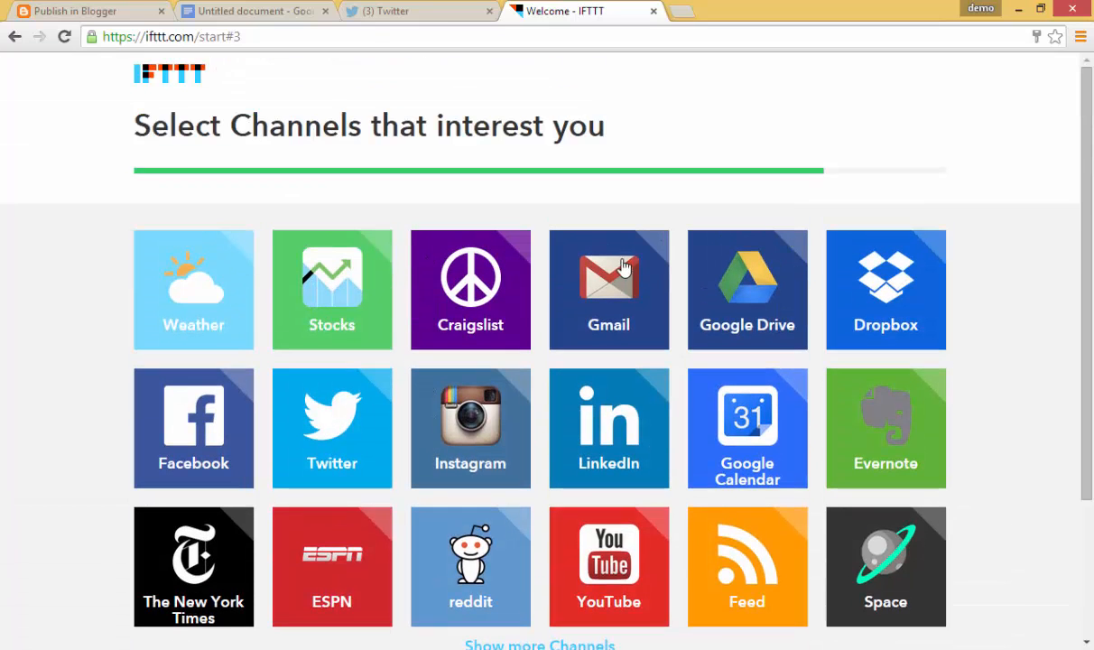
Select Google Drive, Dropbox, Evernote, Twitter and Feed as channels of interest
left_click(736, 262)
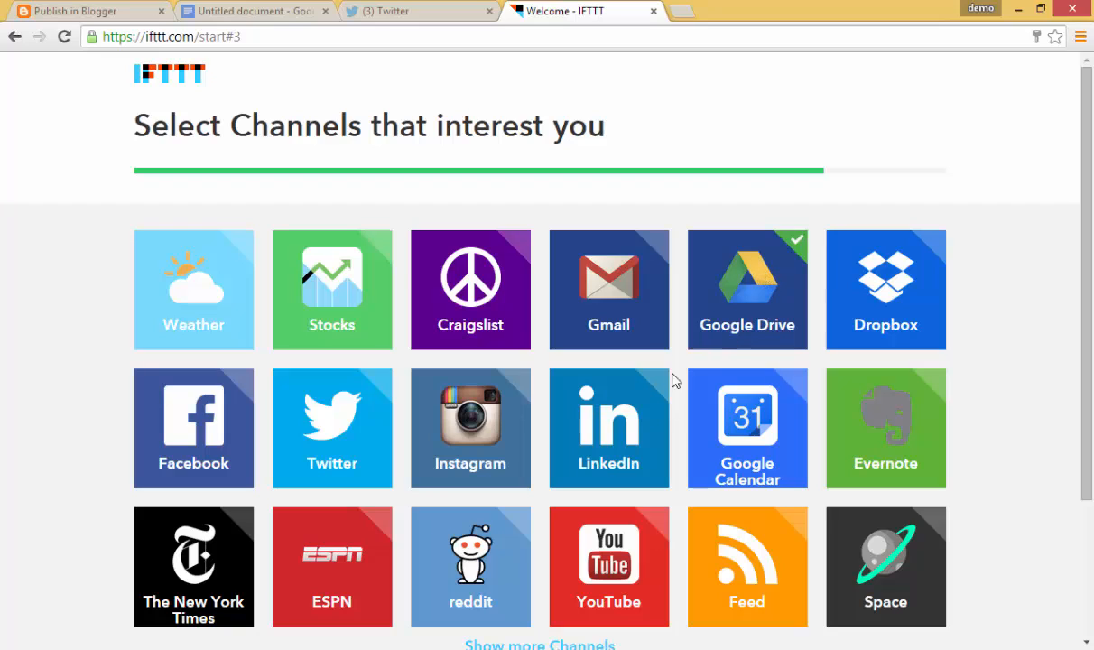
left_click(875, 270)
left_click(878, 384)
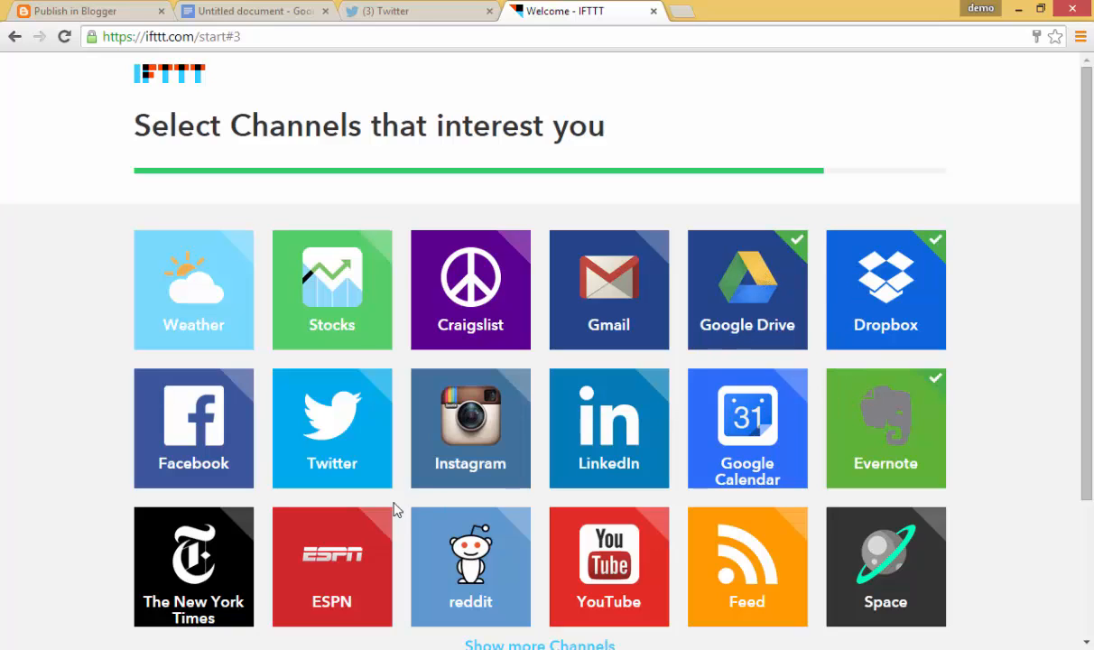
left_click(336, 390)
scroll(338, 388, "down", 2)
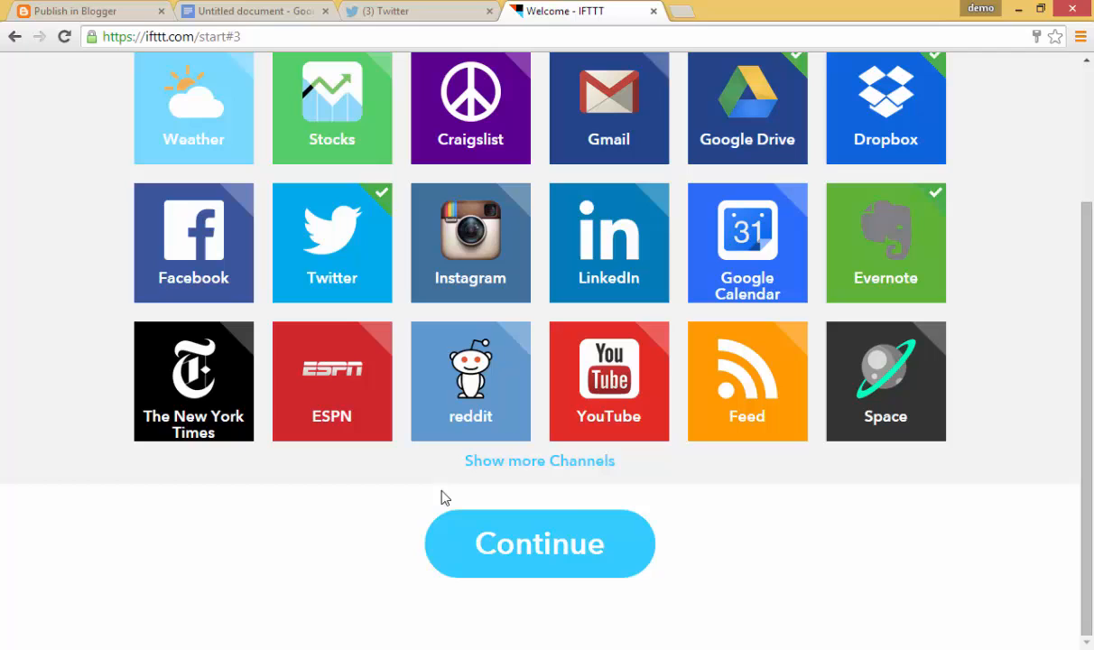
left_click(723, 393)
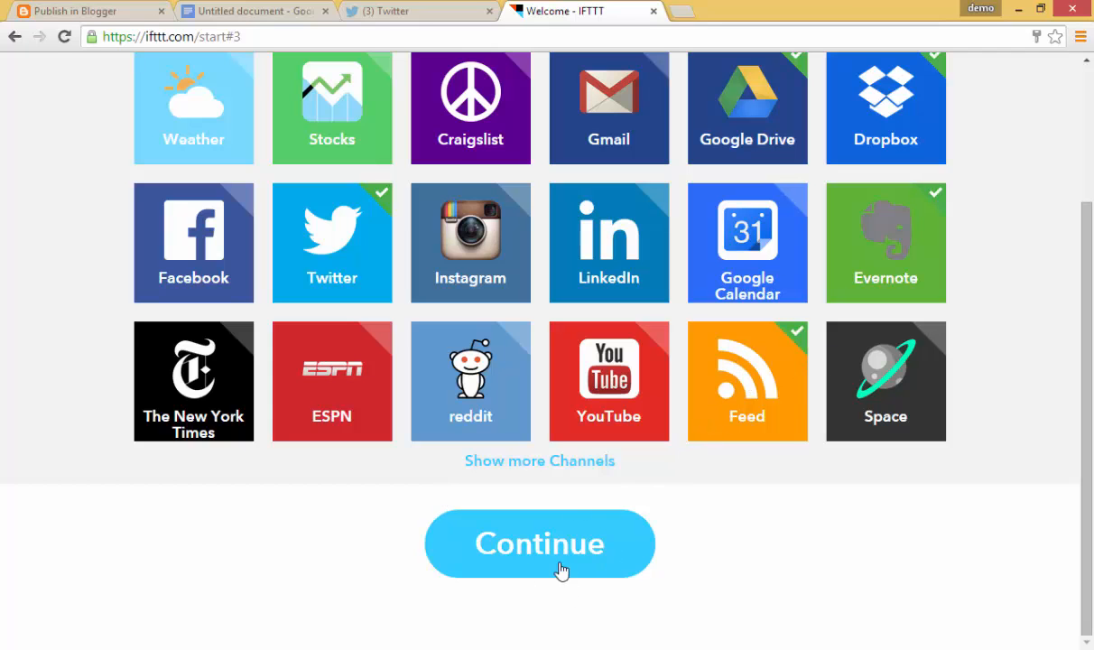
Finish onboarding, go to the empty My Recipes list and start a new recipe
left_click(543, 550)
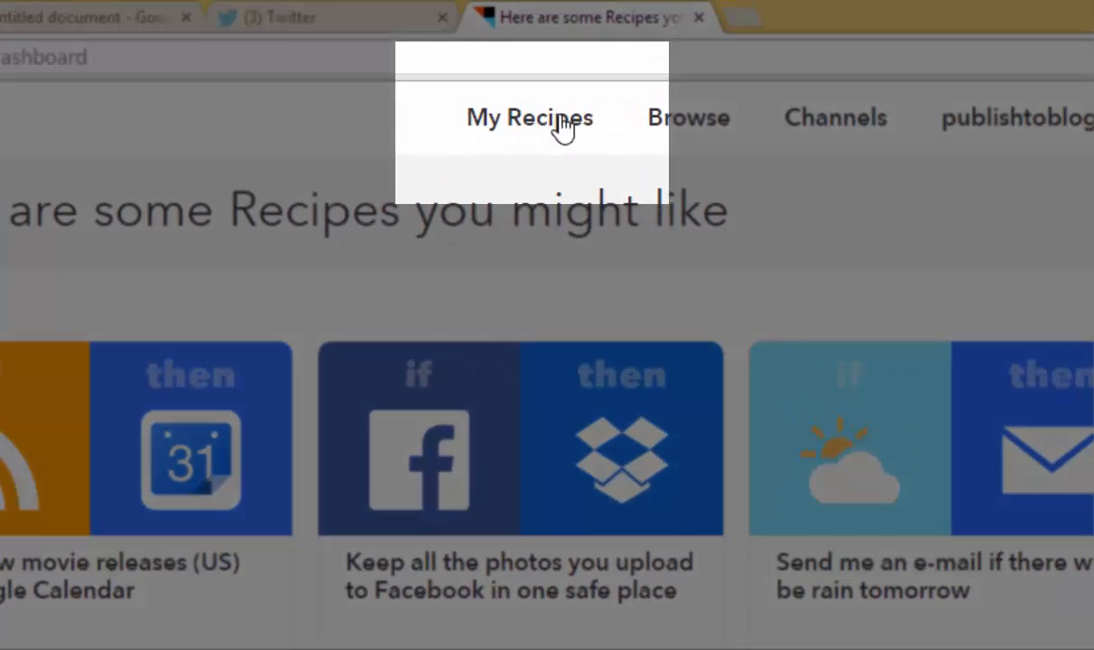
left_click(561, 125)
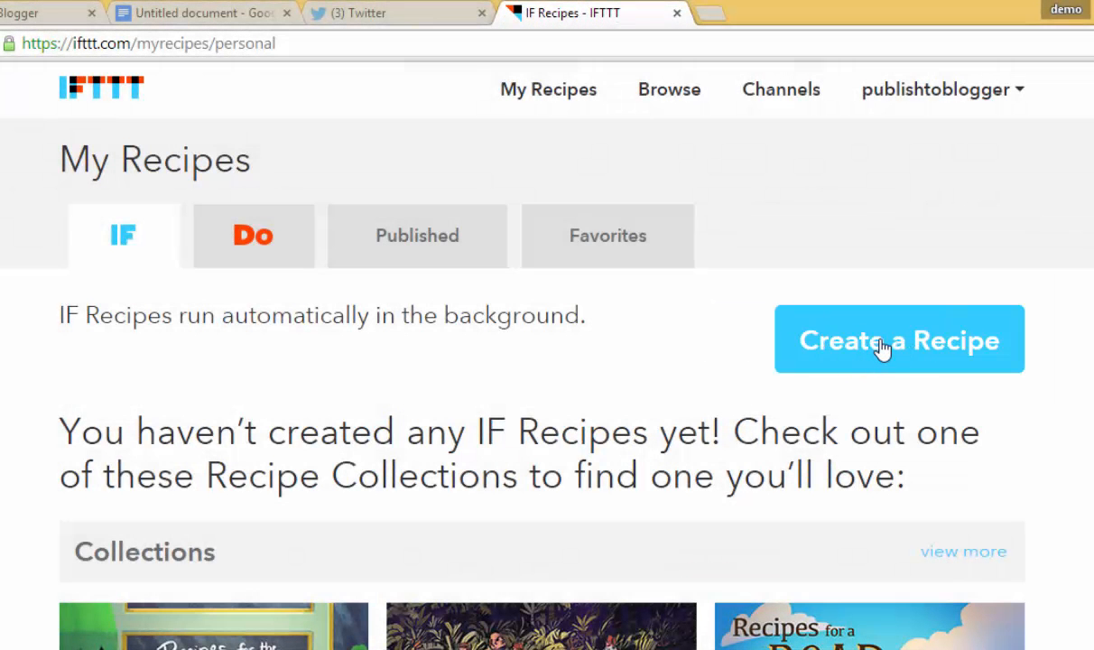
left_click(884, 347)
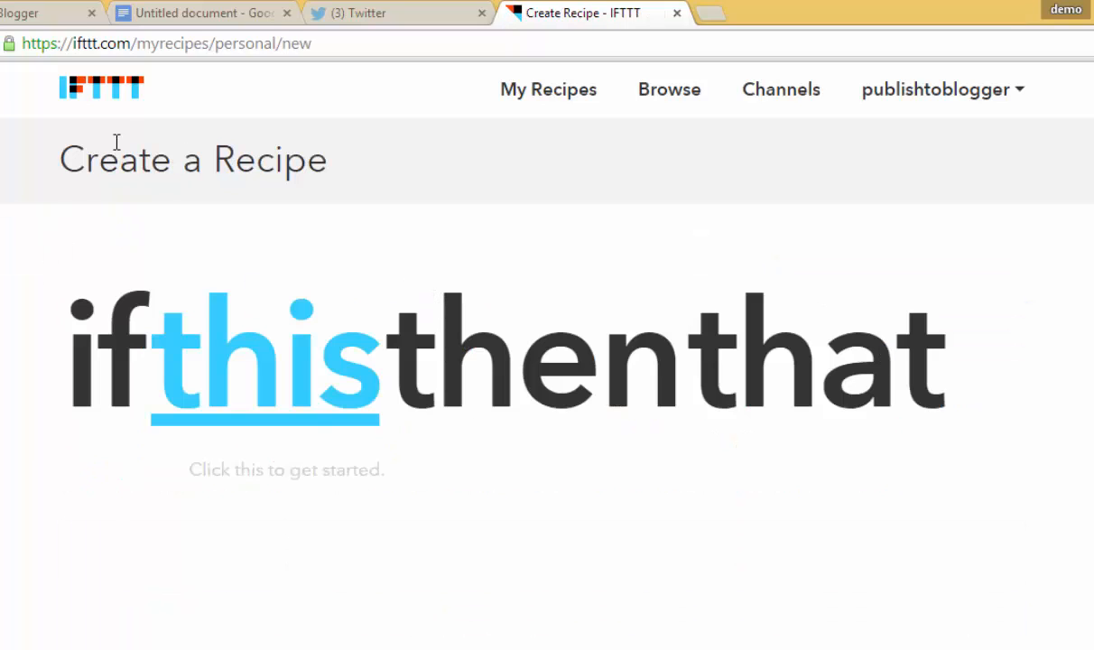
Choose Blogger as the trigger channel, grant it Google access, and continue to trigger selection
left_click(265, 358)
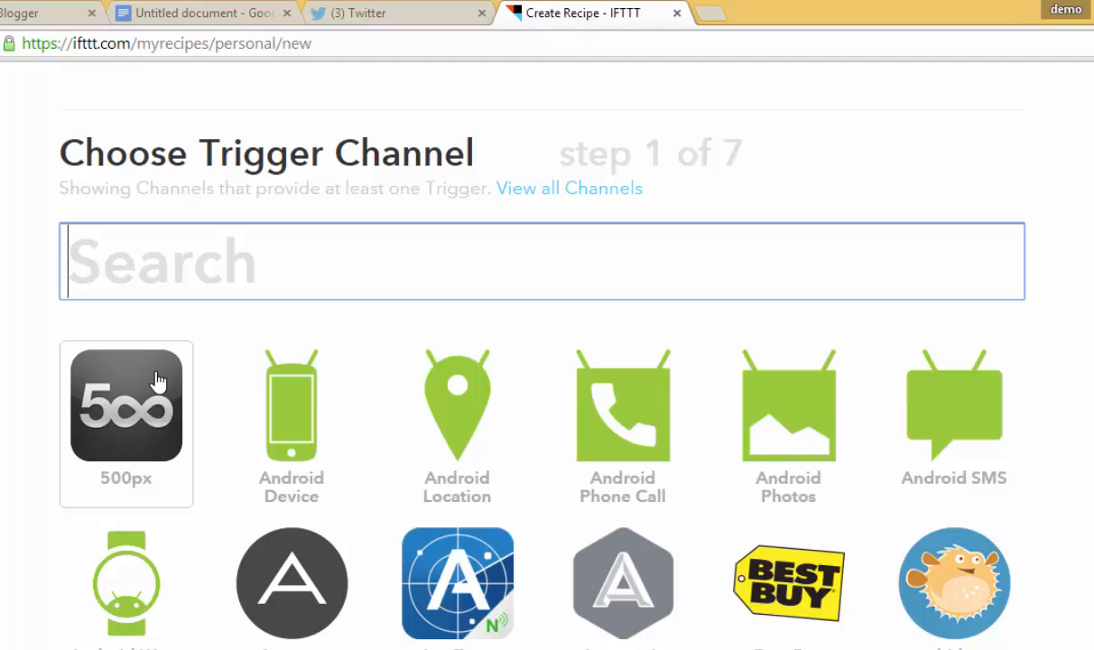
scroll(158, 382, "down", 2)
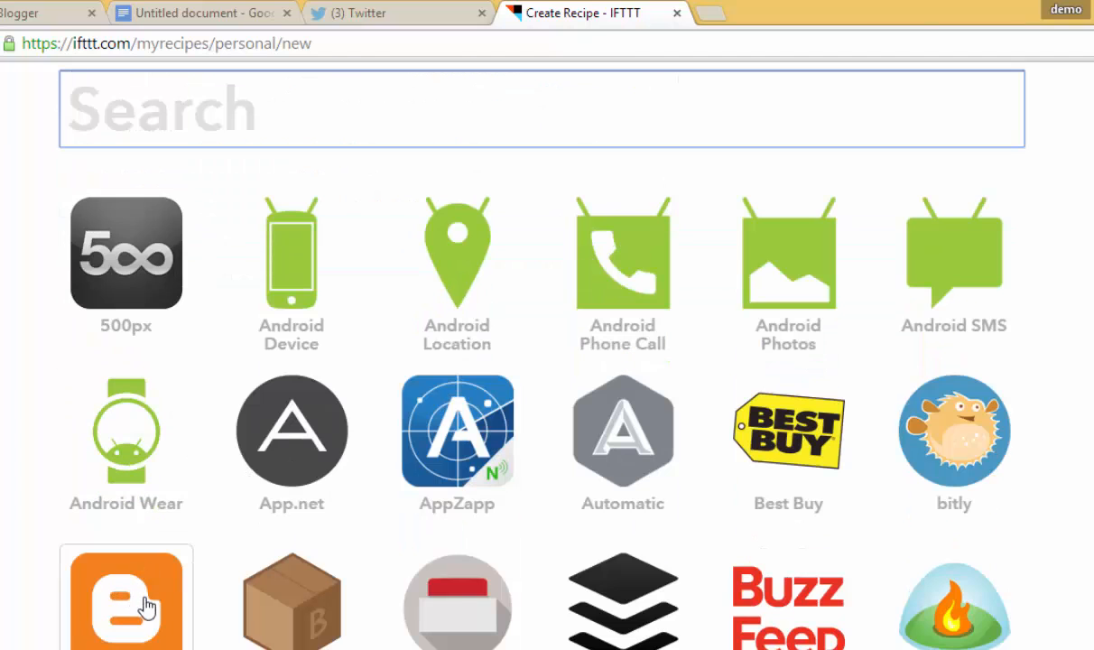
left_click(137, 614)
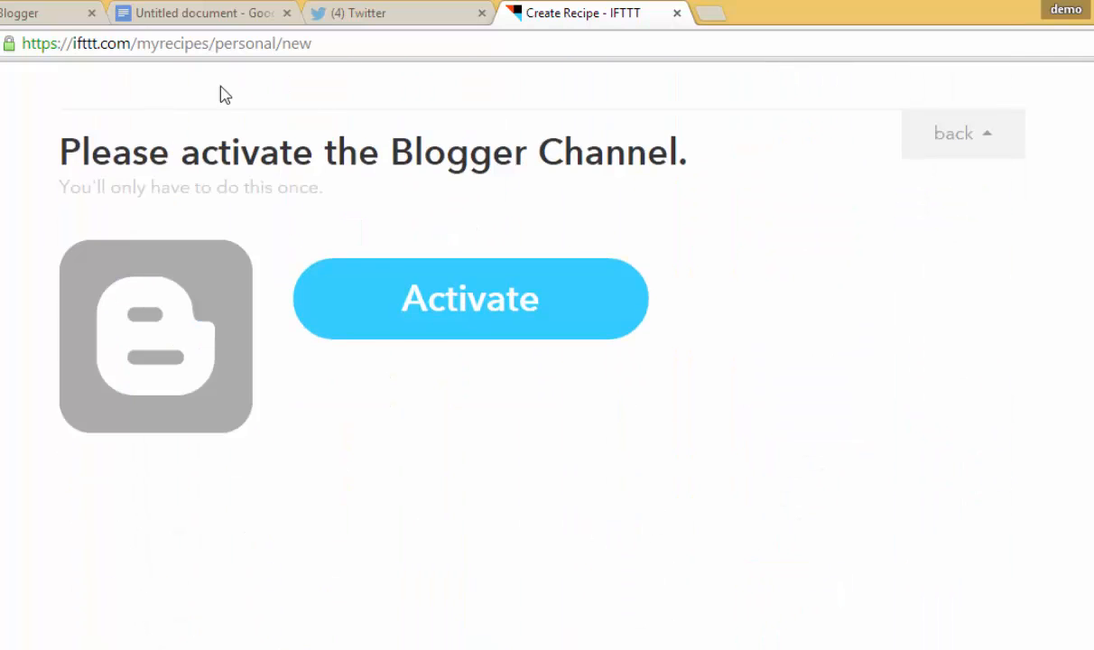
left_click(464, 300)
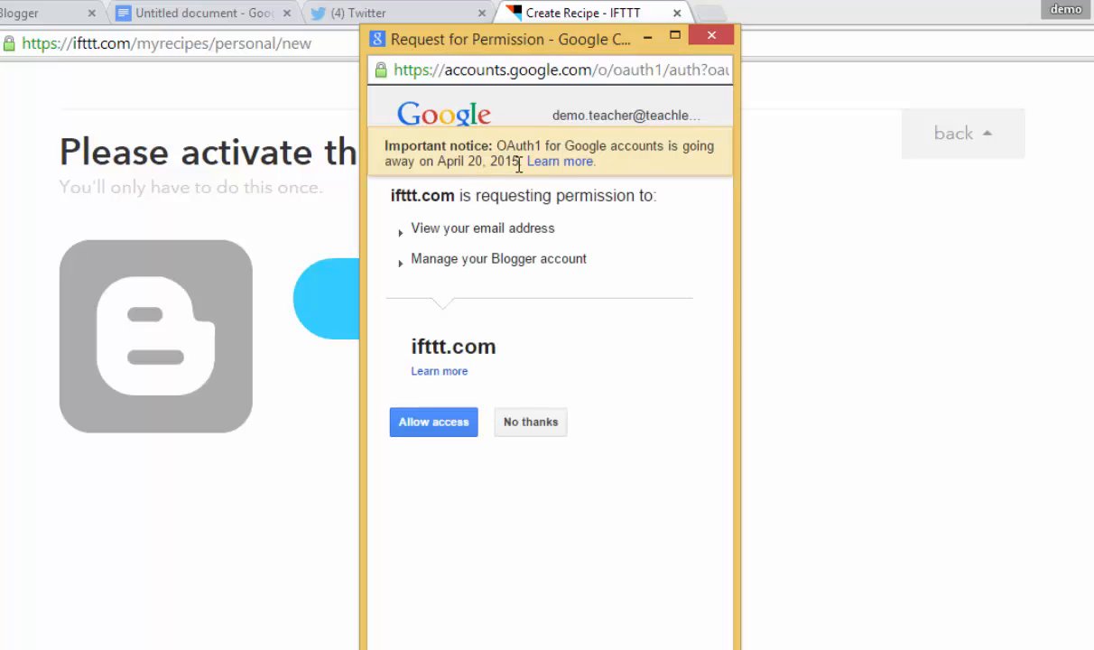
left_click(438, 424)
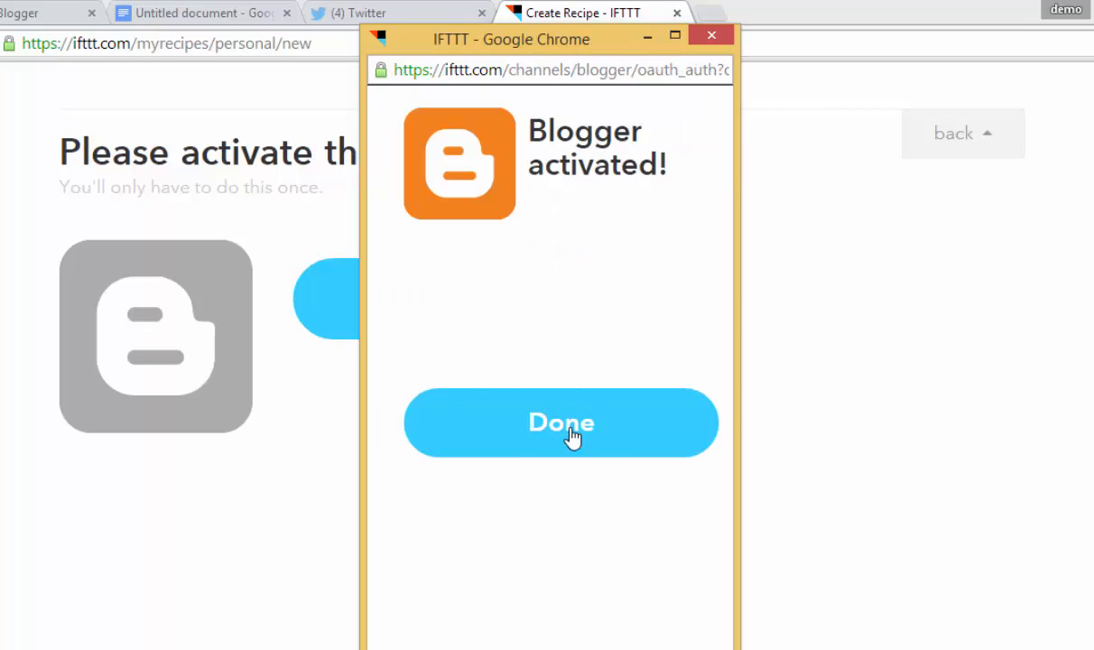
left_click(572, 434)
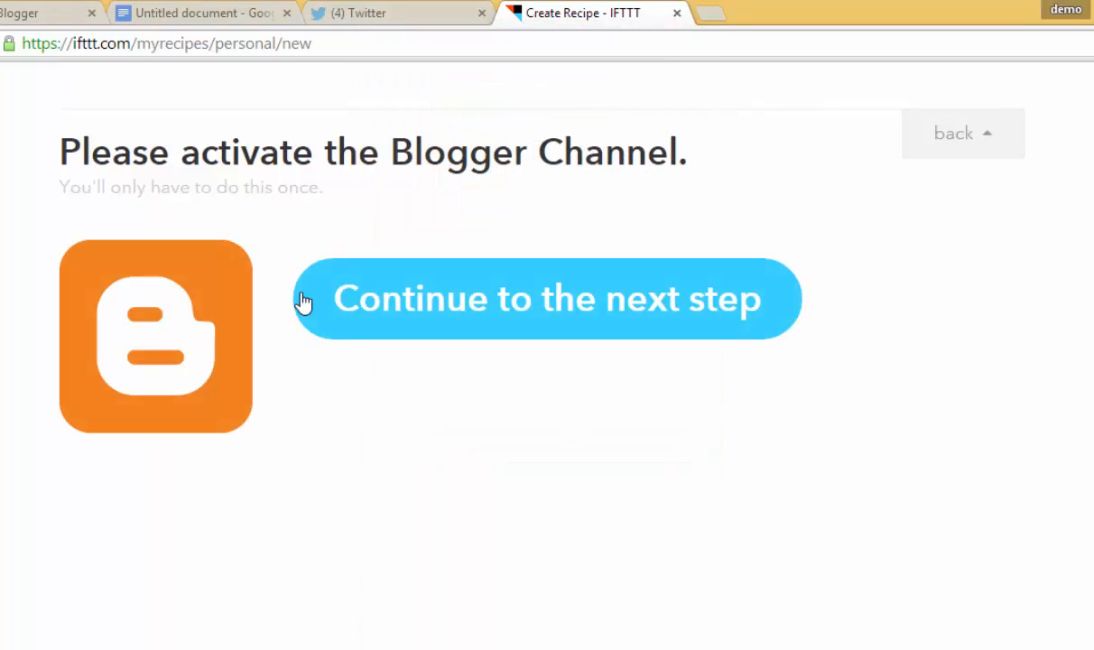
left_click(463, 305)
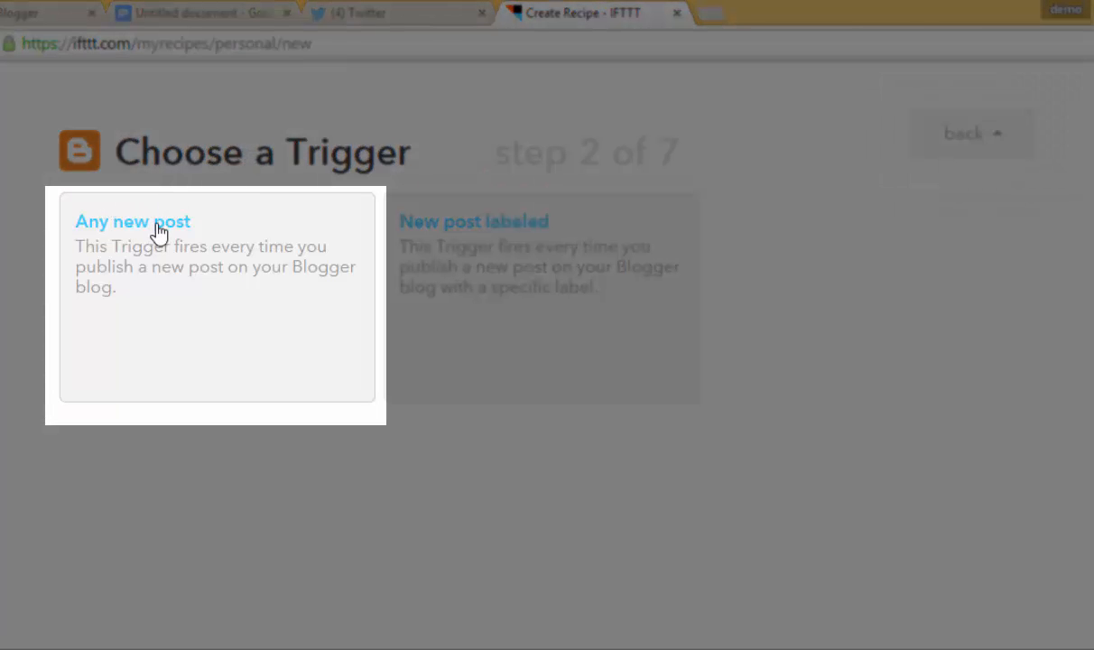
Set the trigger to 'Any new post' and open the blog in a new tab
left_click(158, 232)
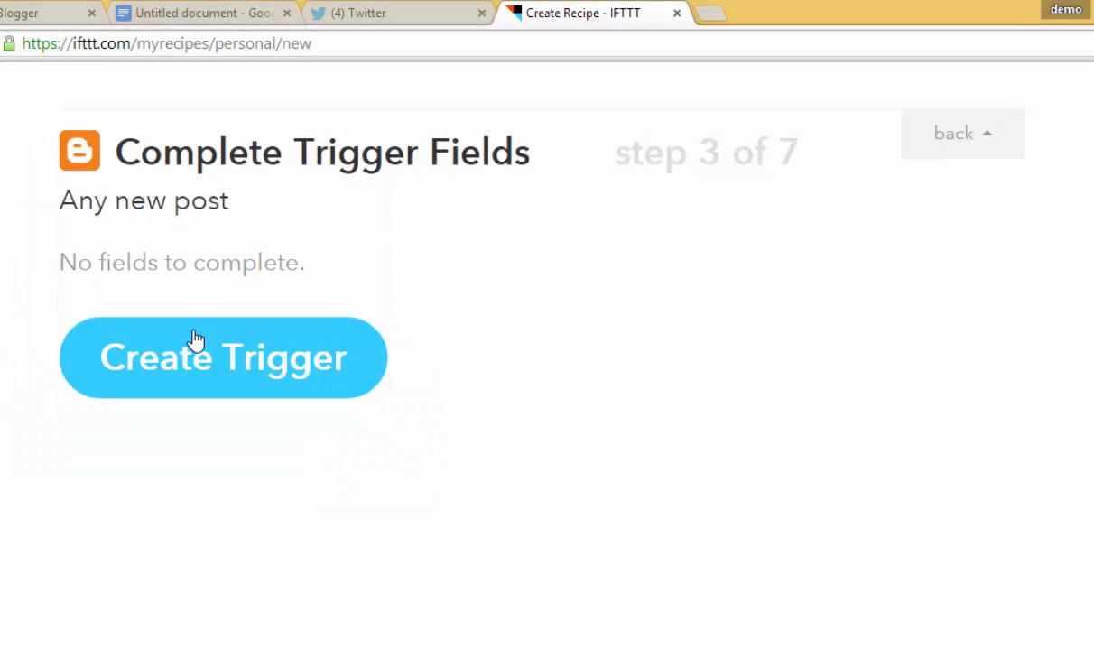
left_click(238, 361)
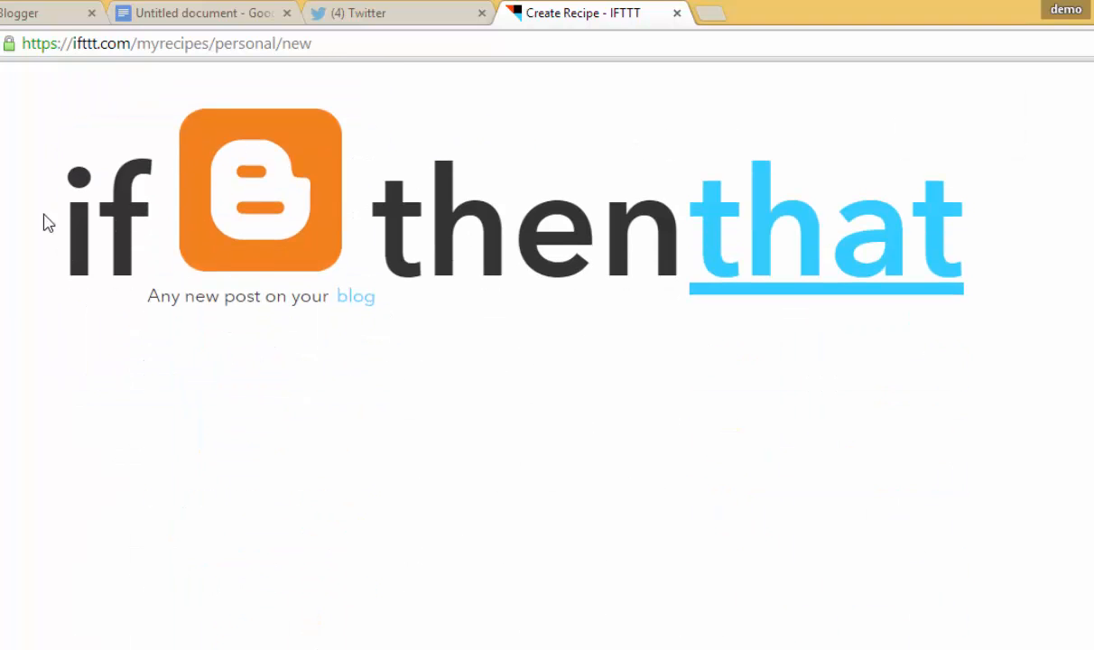
left_click(356, 298)
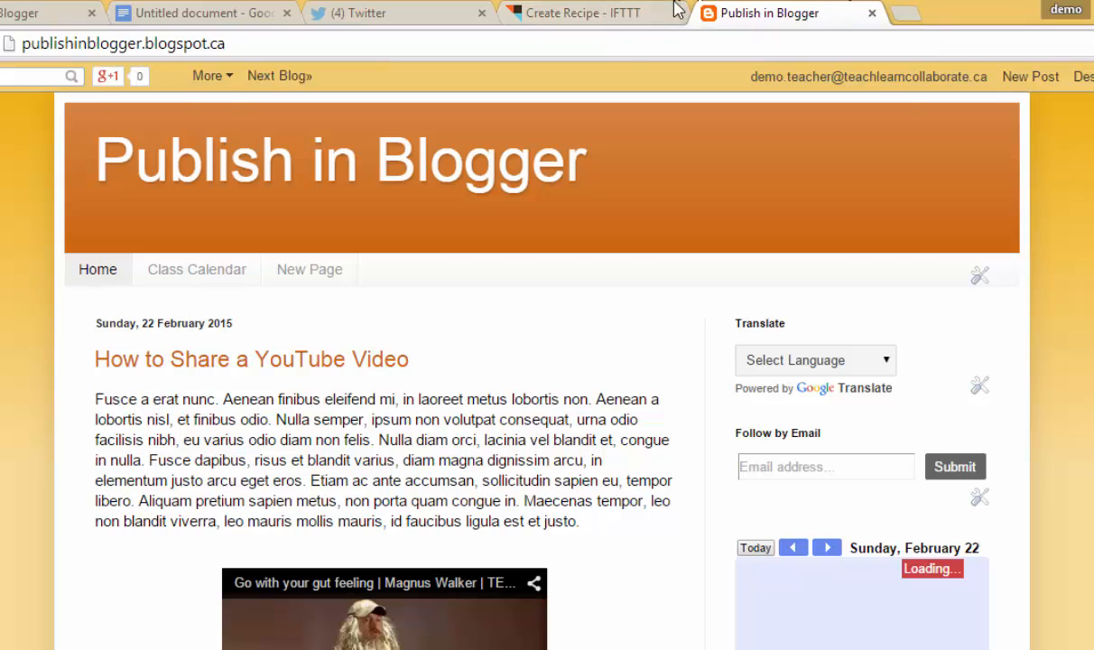
Return to the recipe and browse the action channel grid down to Twitter
left_click(610, 17)
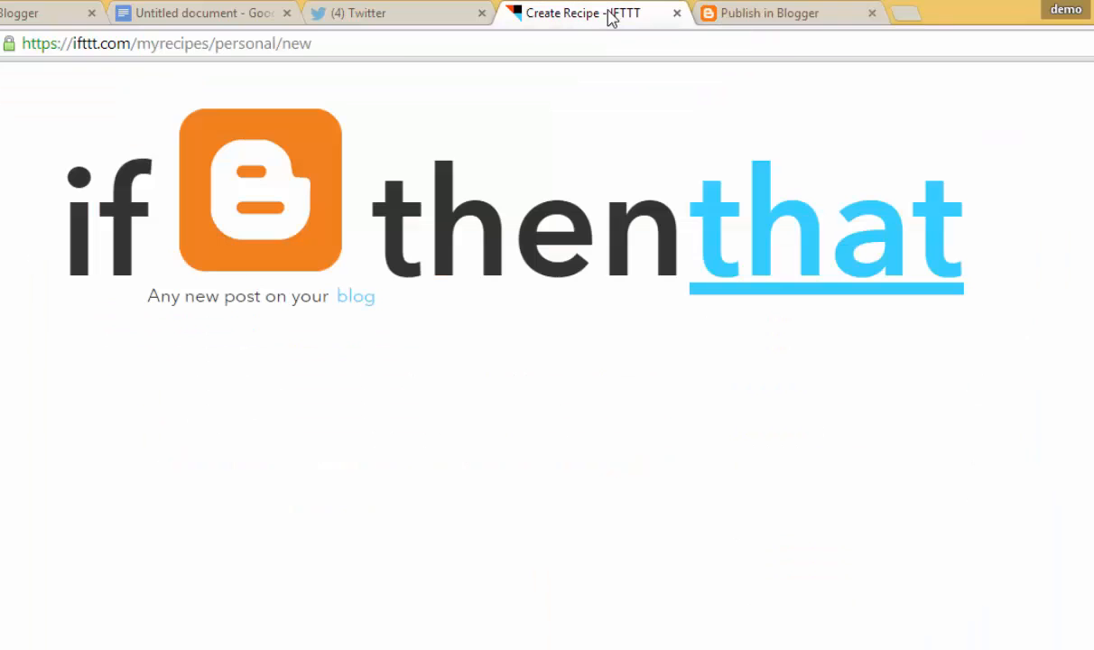
left_click(760, 260)
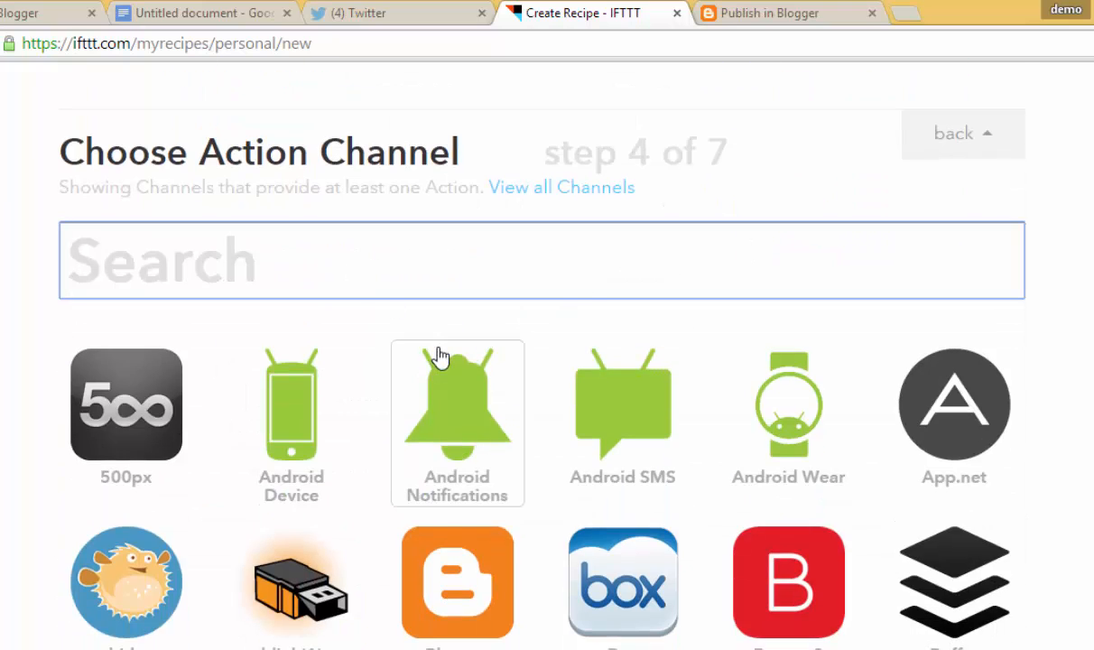
scroll(440, 354, "down", 7)
scroll(439, 356, "down", 14)
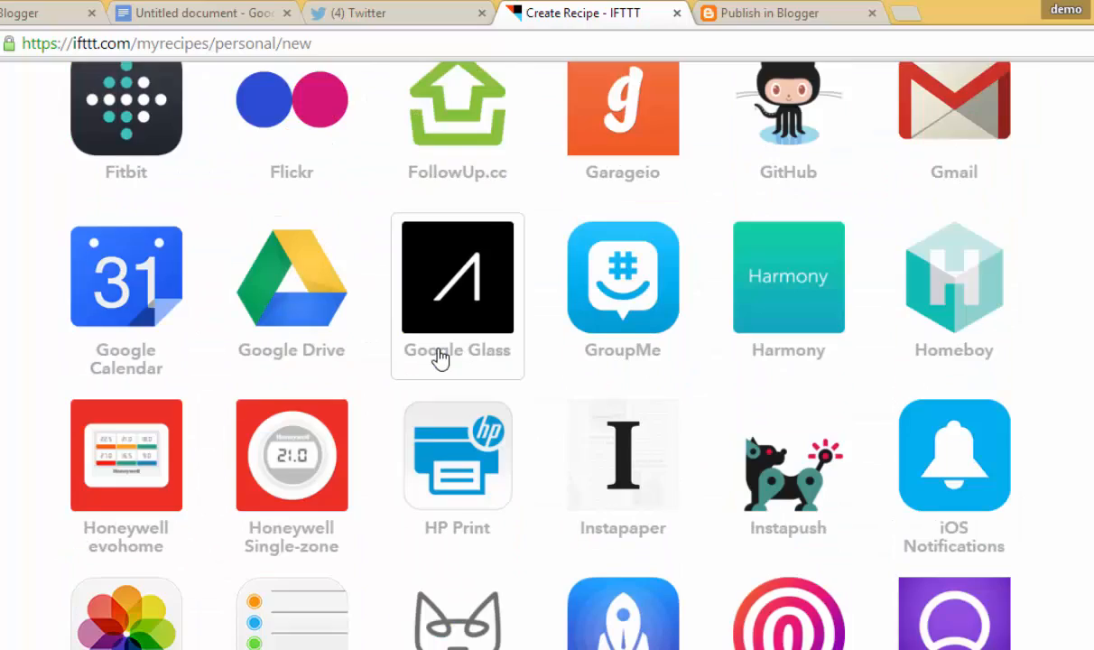
scroll(440, 357, "down", 9)
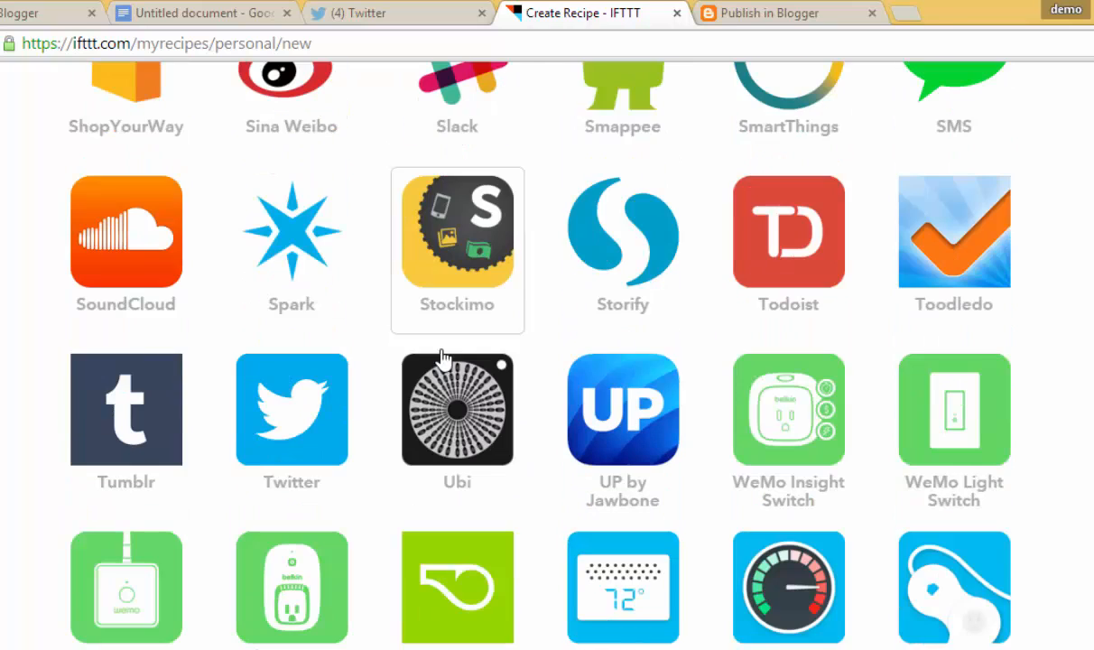
Pick Twitter as the action channel and authorize IFTTT on the Twitter account
left_click(288, 418)
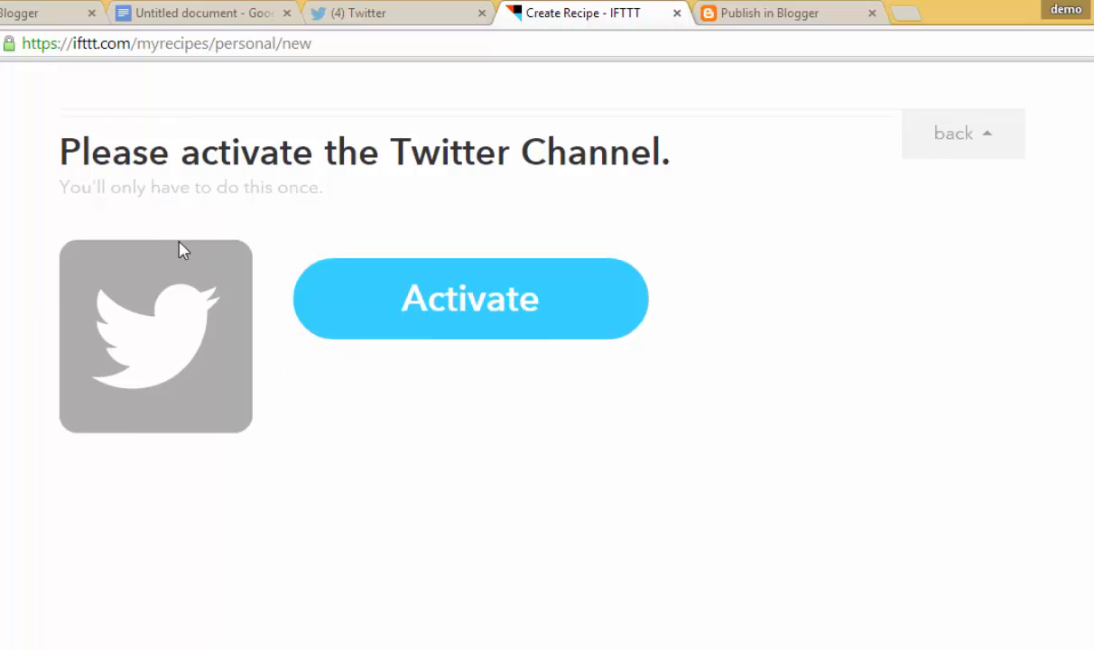
left_click(472, 294)
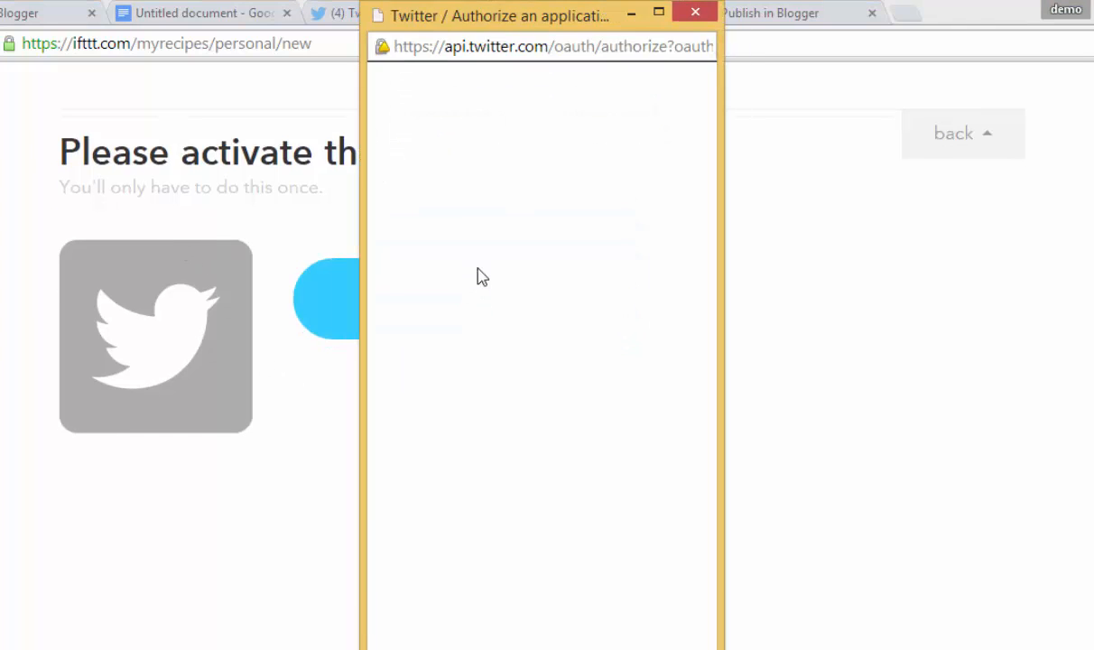
left_click(440, 374)
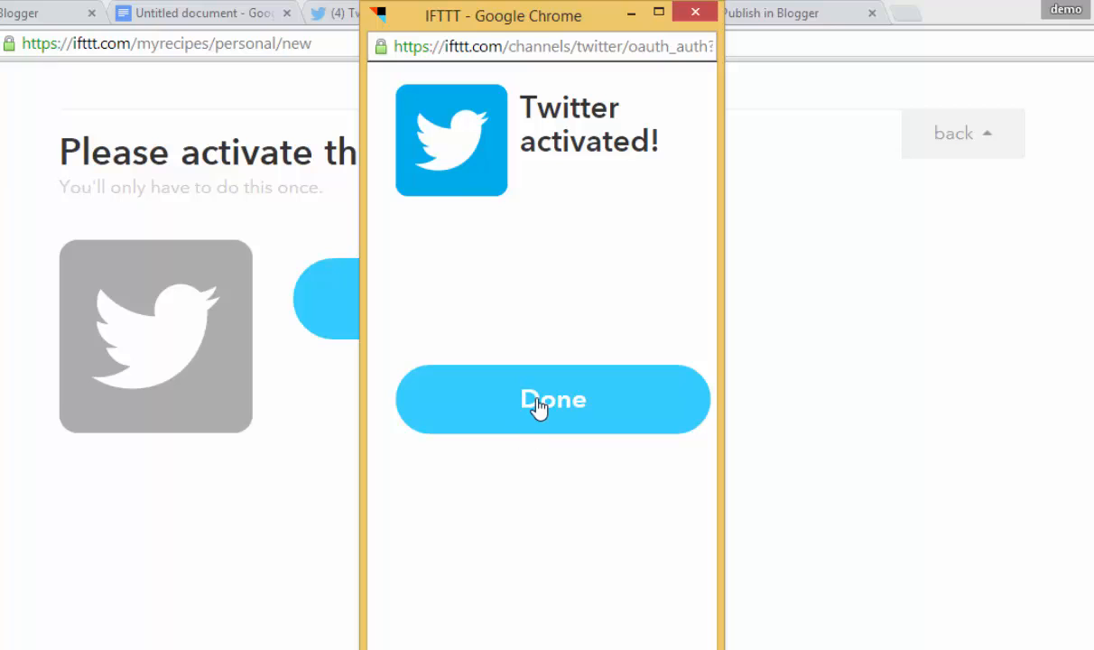
left_click(538, 407)
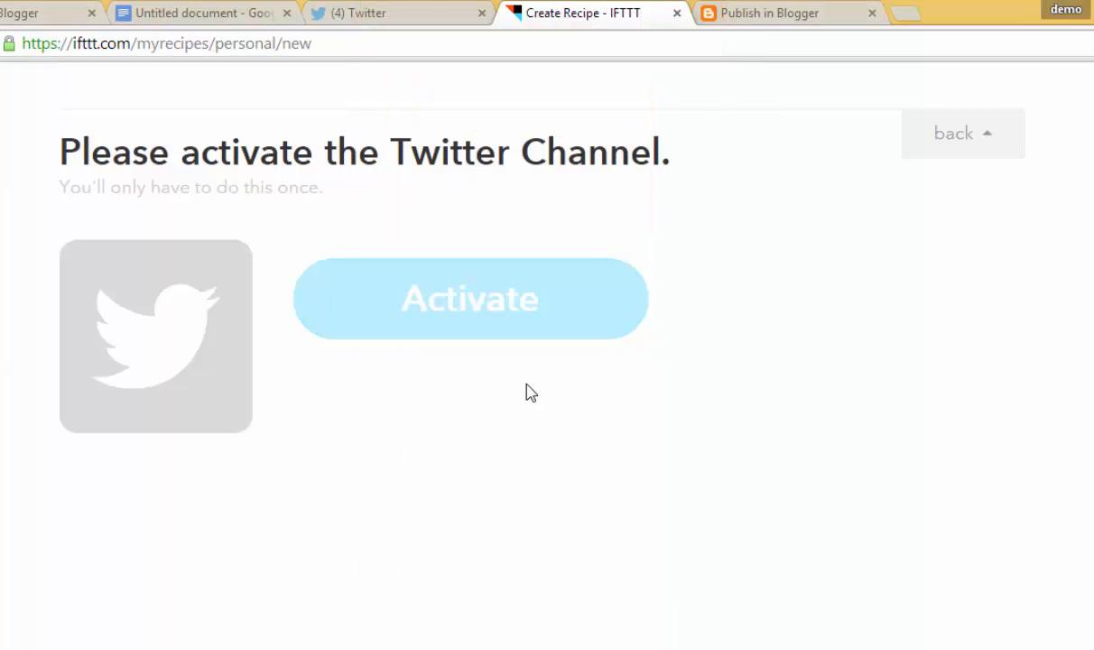
Choose the 'Post a tweet' action, whose text is prefilled with PostTitle and PostUrl
left_click(538, 318)
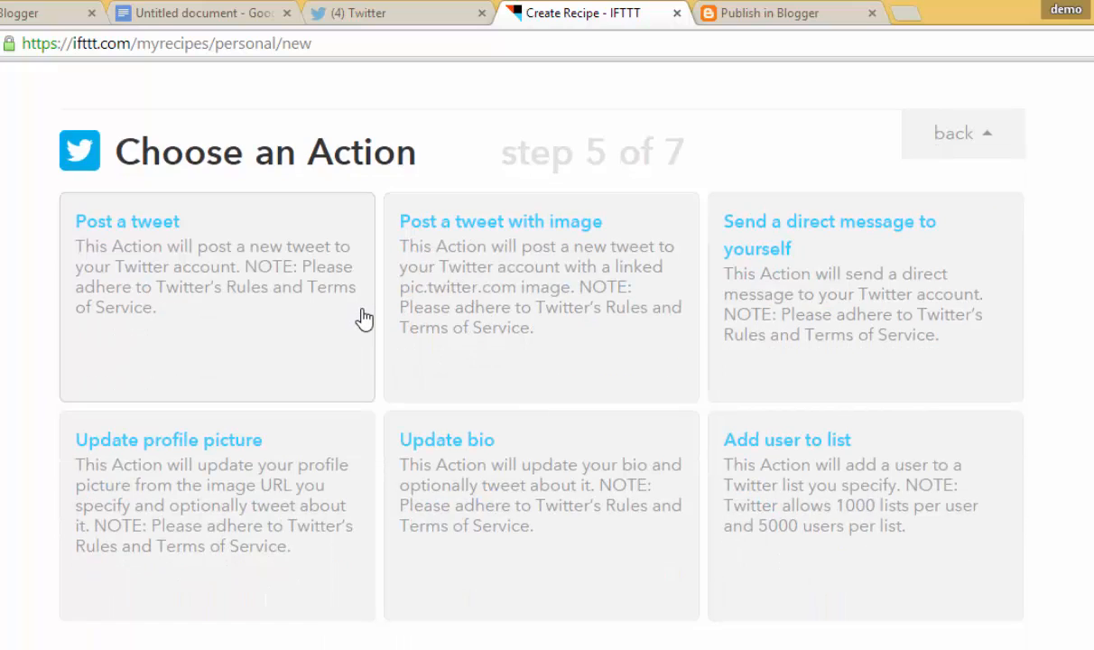
left_click(361, 323)
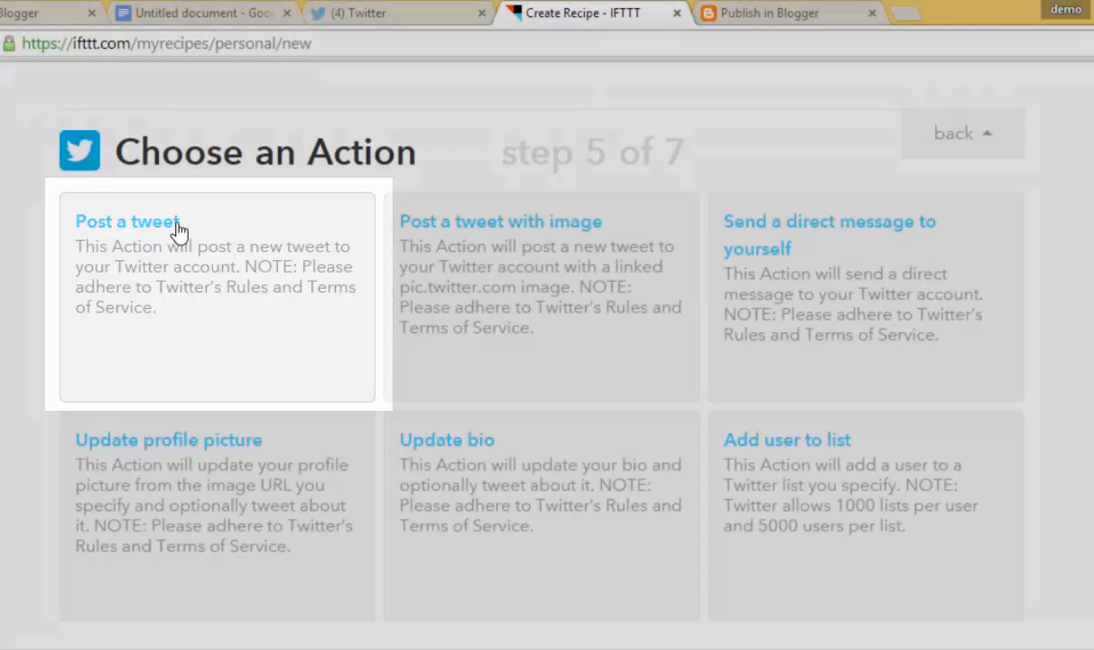
left_click(174, 231)
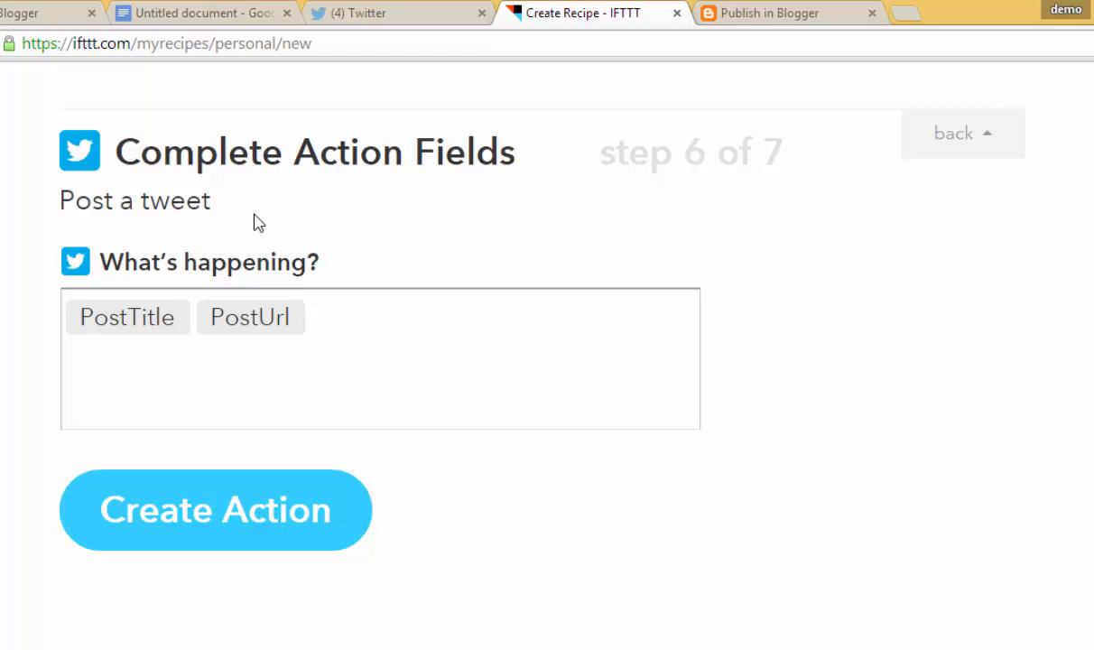
left_click(17, 12)
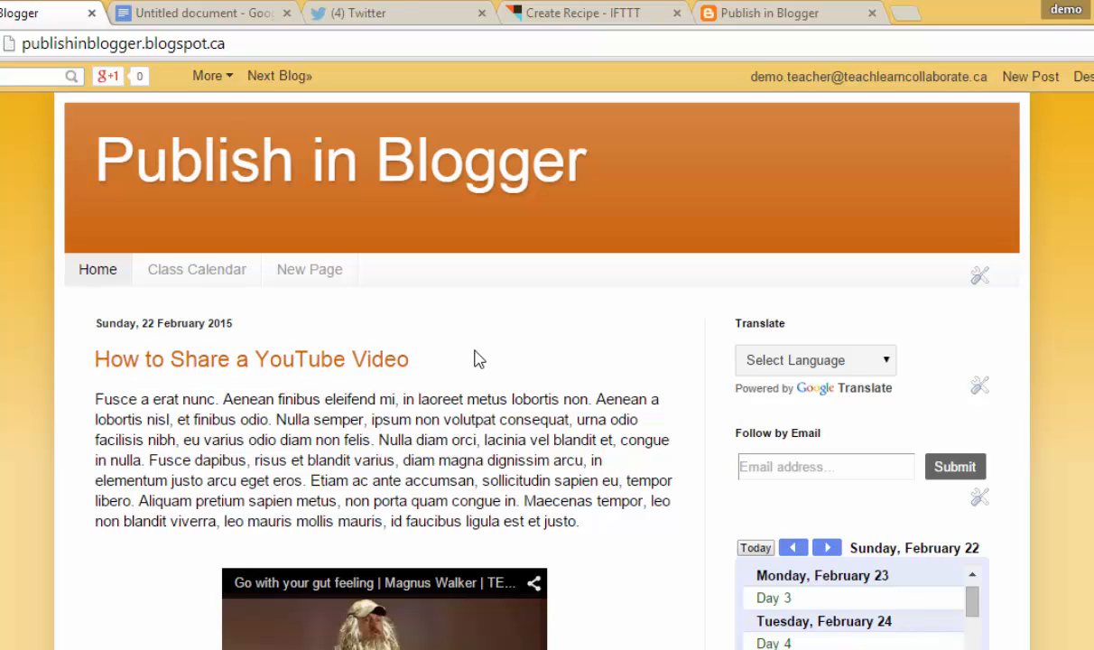
left_click(391, 362)
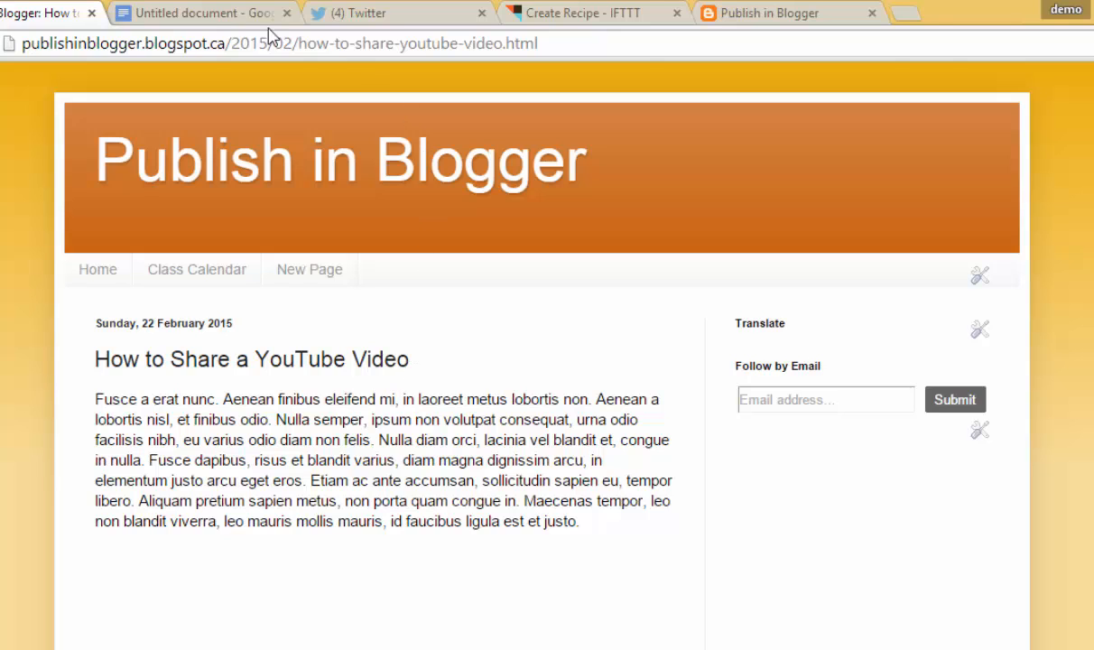
left_click(79, 43)
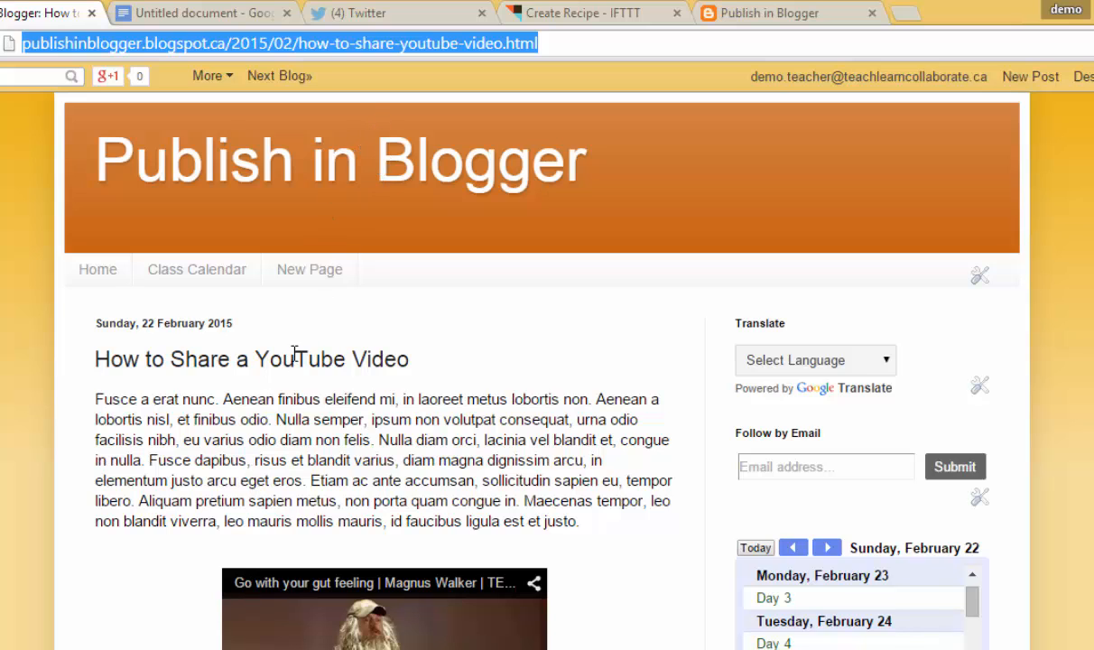
scroll(293, 361, "down", 8)
scroll(294, 377, "up", 6)
scroll(293, 370, "up", 3)
left_click(604, 13)
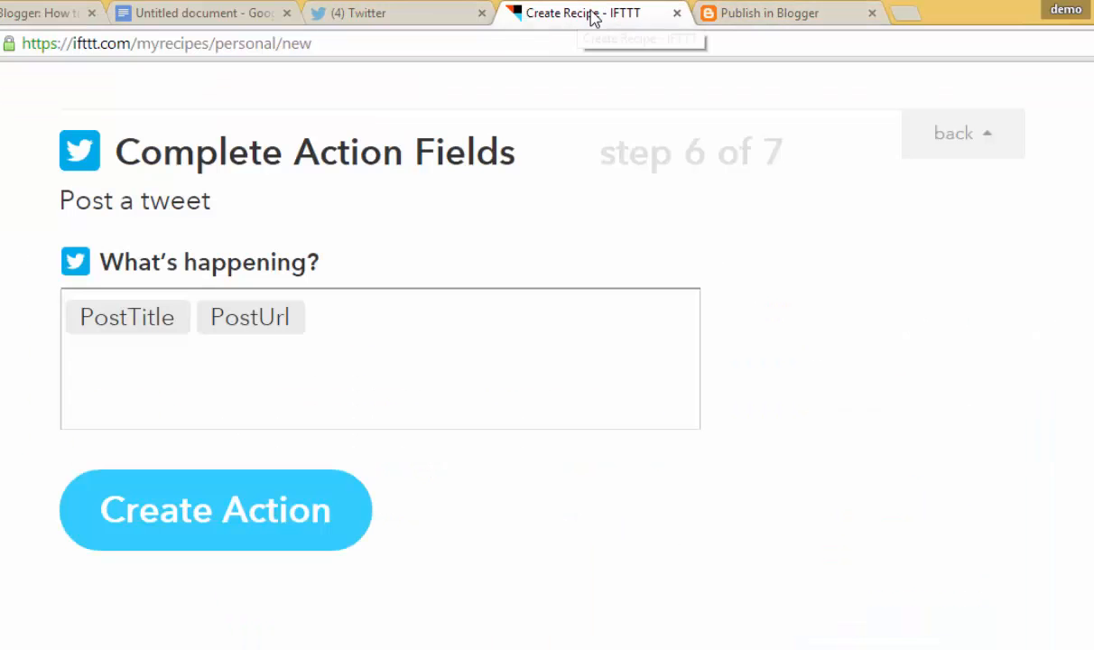
Create the tweet action and the recipe, then return to the blog post tab
left_click(214, 515)
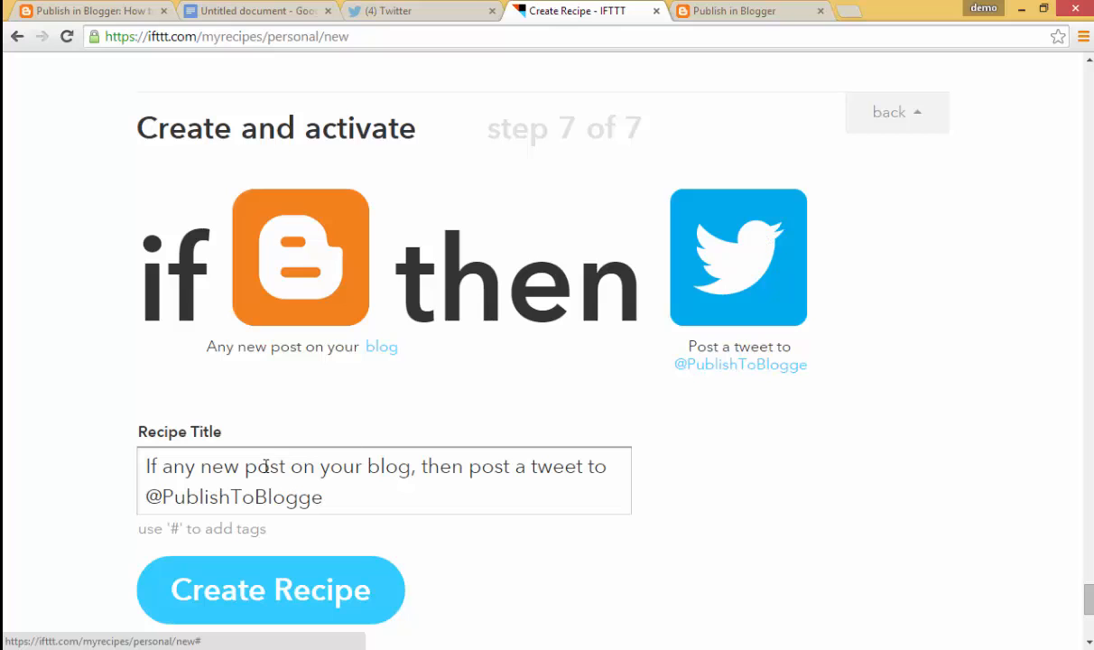
left_click(225, 589)
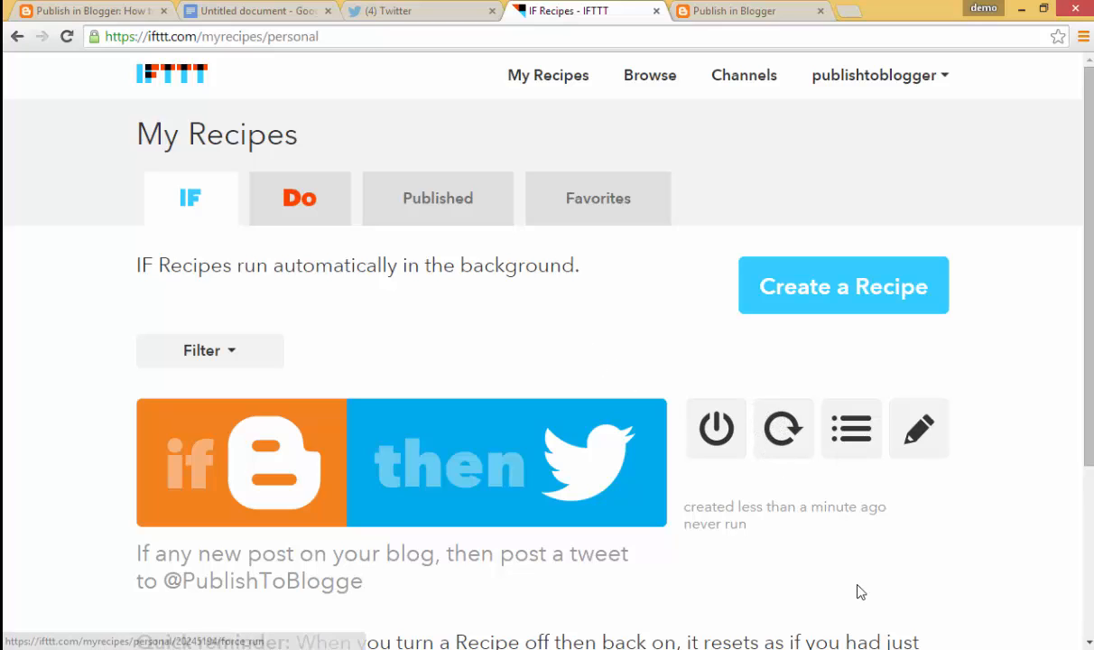
left_click(114, 10)
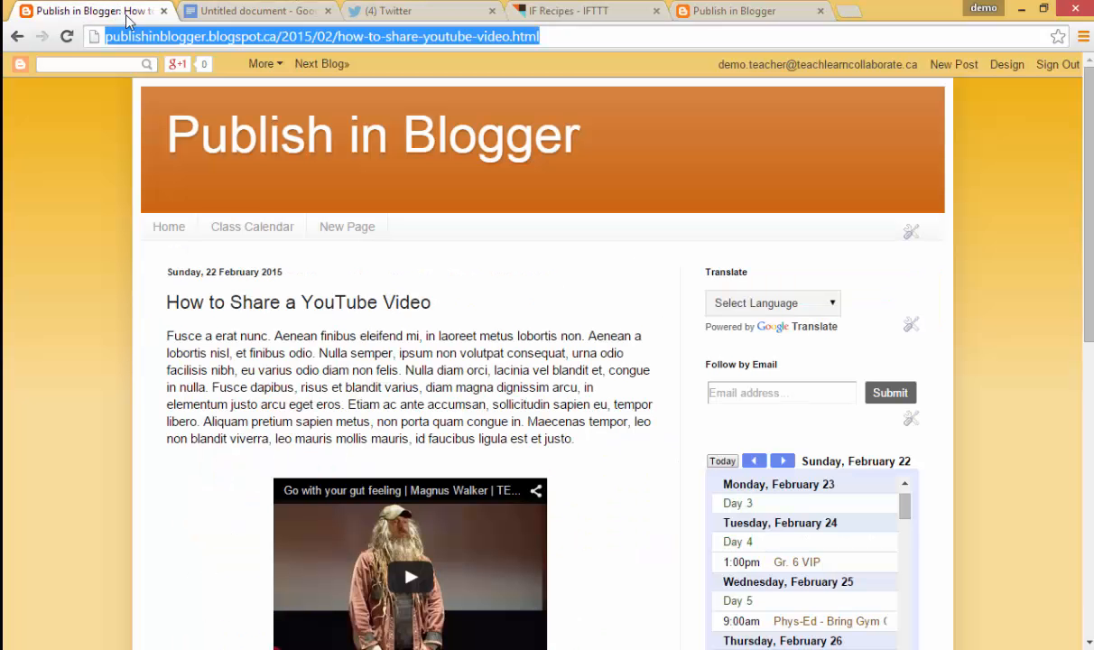
Publish a new Blogger post titled 'Testing Blog to To Twitter' reading 'Isn't IFTTT awesome?'
left_click(957, 65)
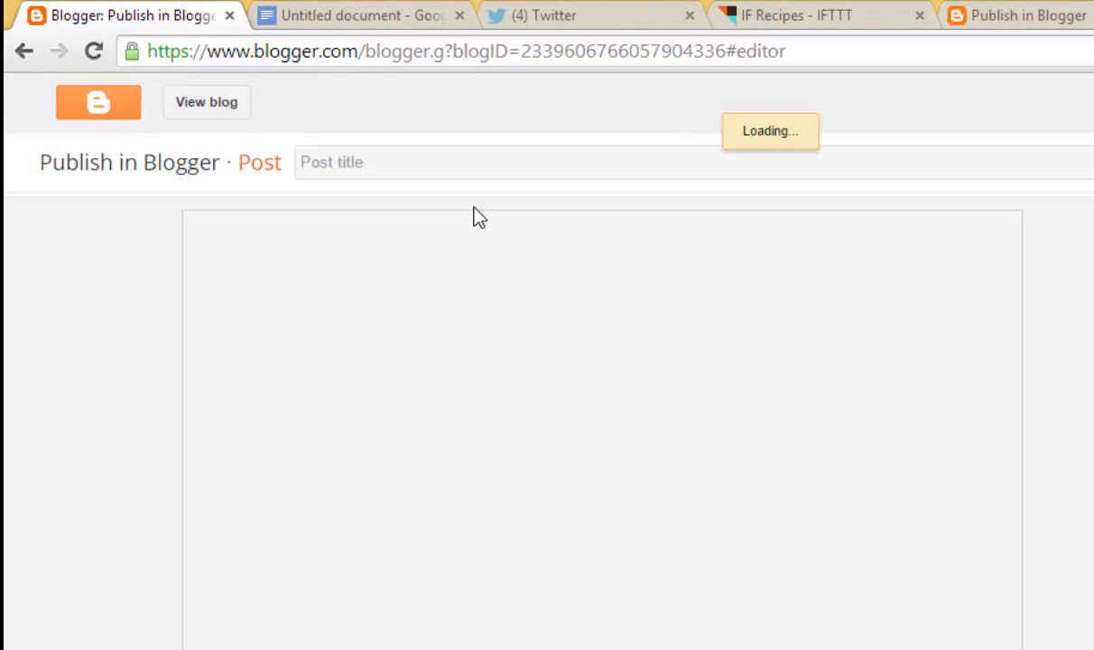
left_click(451, 163)
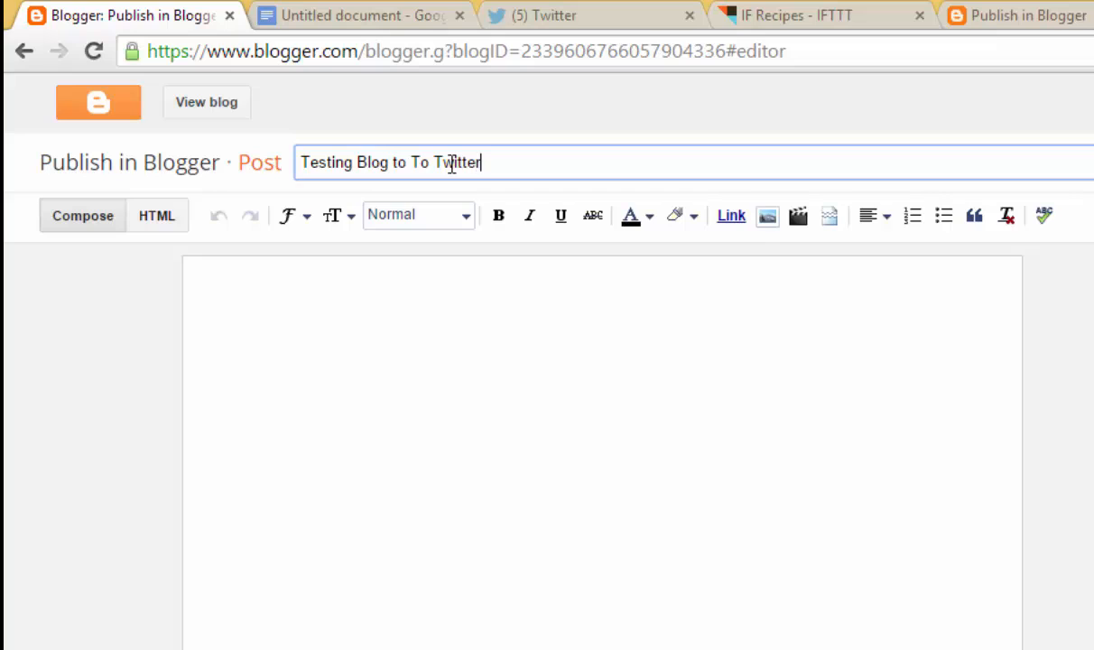
key("Tab")
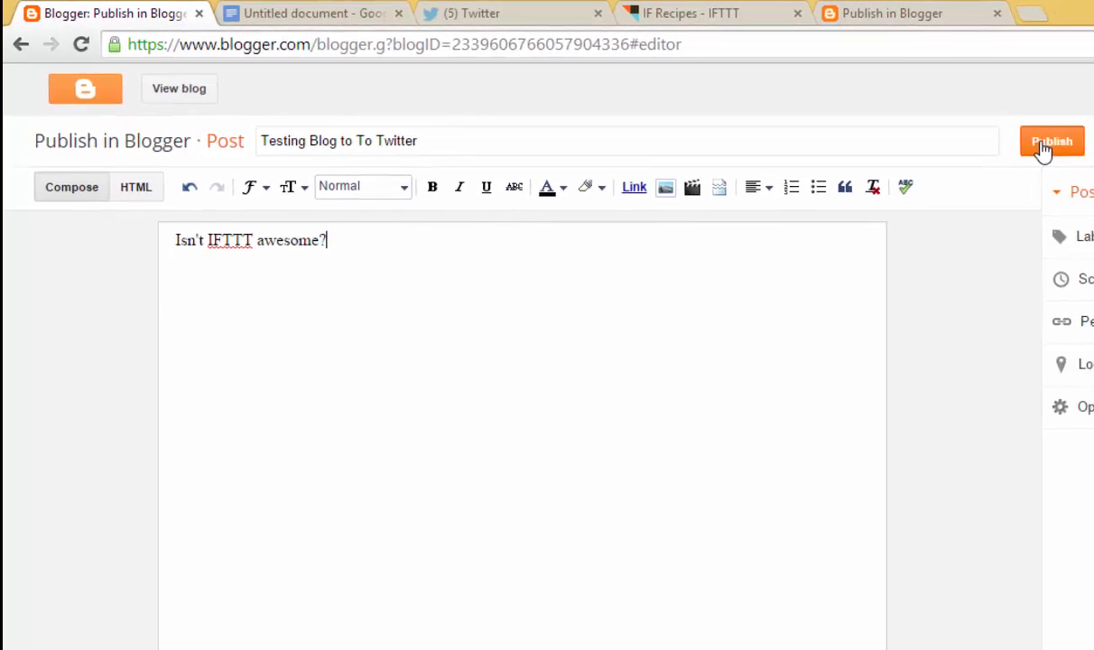
left_click(952, 136)
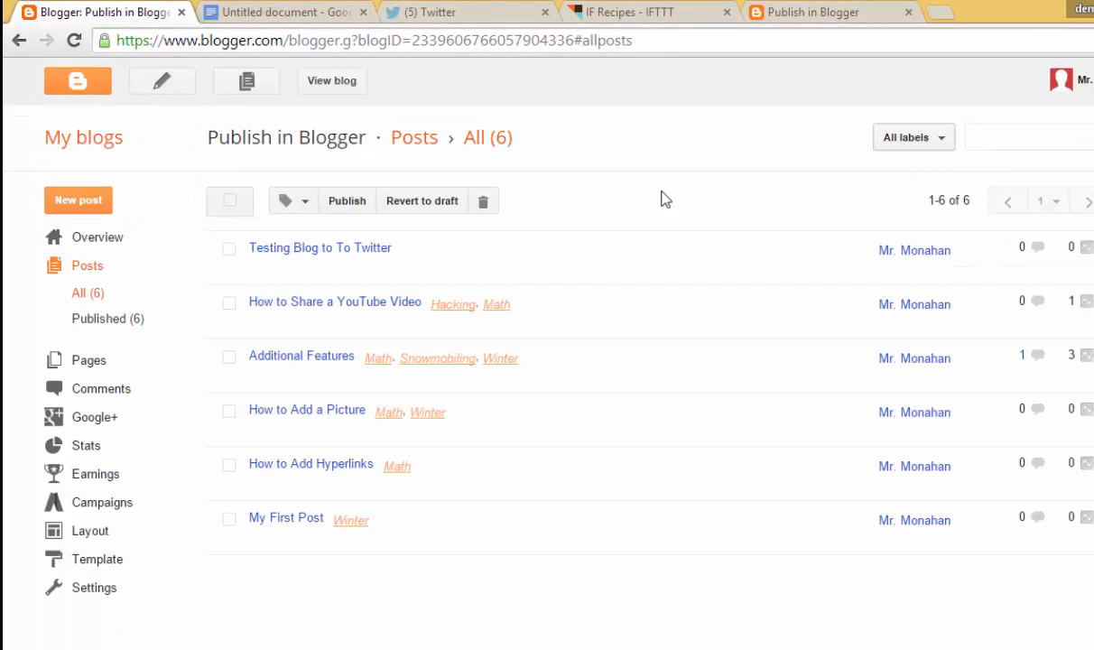
View the live blog showing the new post, then return to IFTTT's recipe list
mouse_move(279, 259)
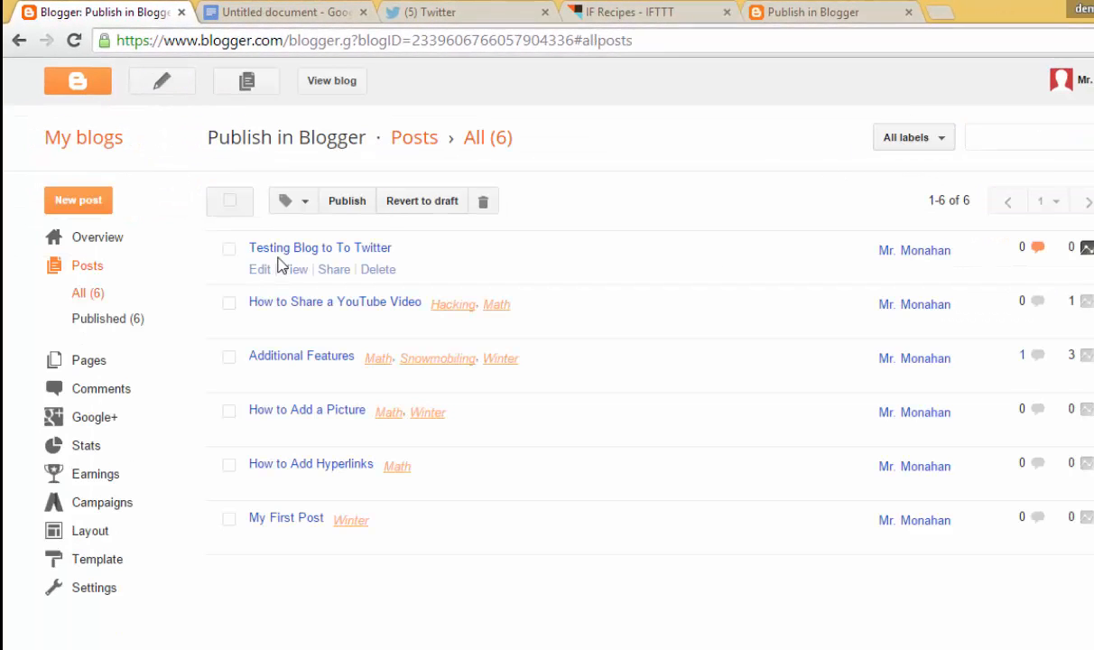
left_click(316, 81)
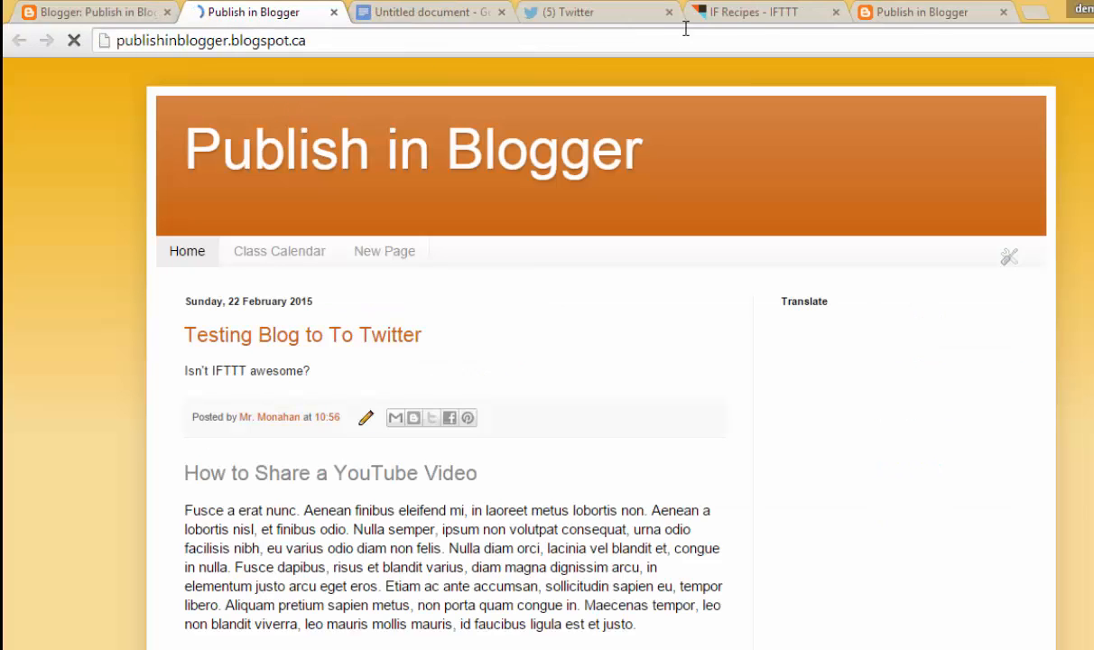
left_click(747, 15)
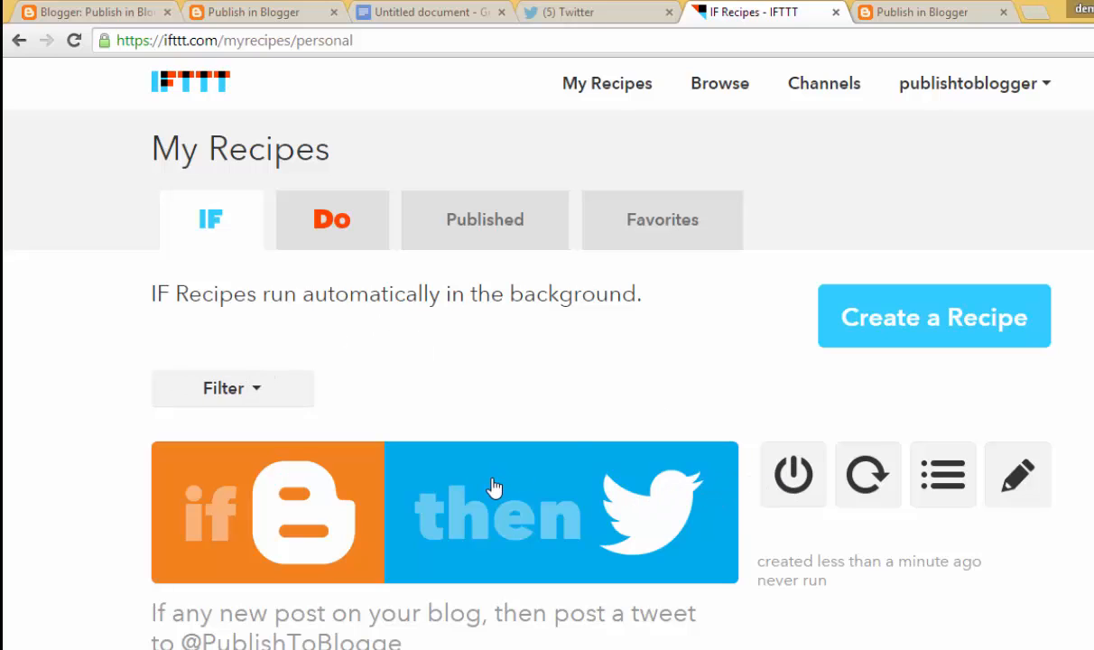
Manually check the Blogger-to-Twitter recipe so it reports running once
scroll(494, 487, "down", 1)
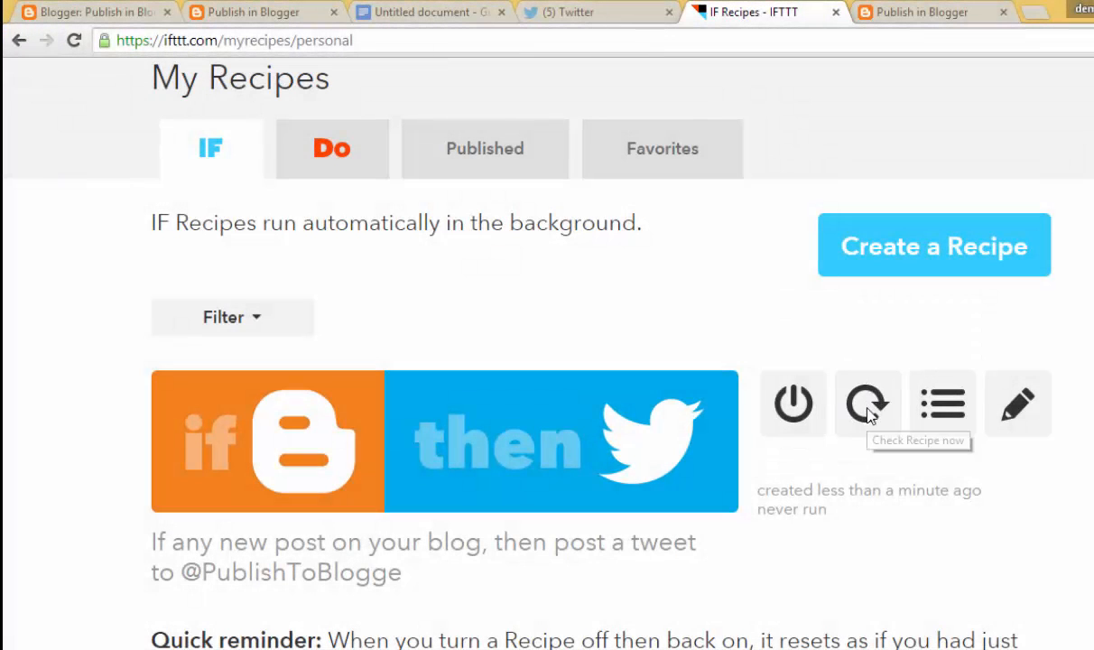
left_click(868, 413)
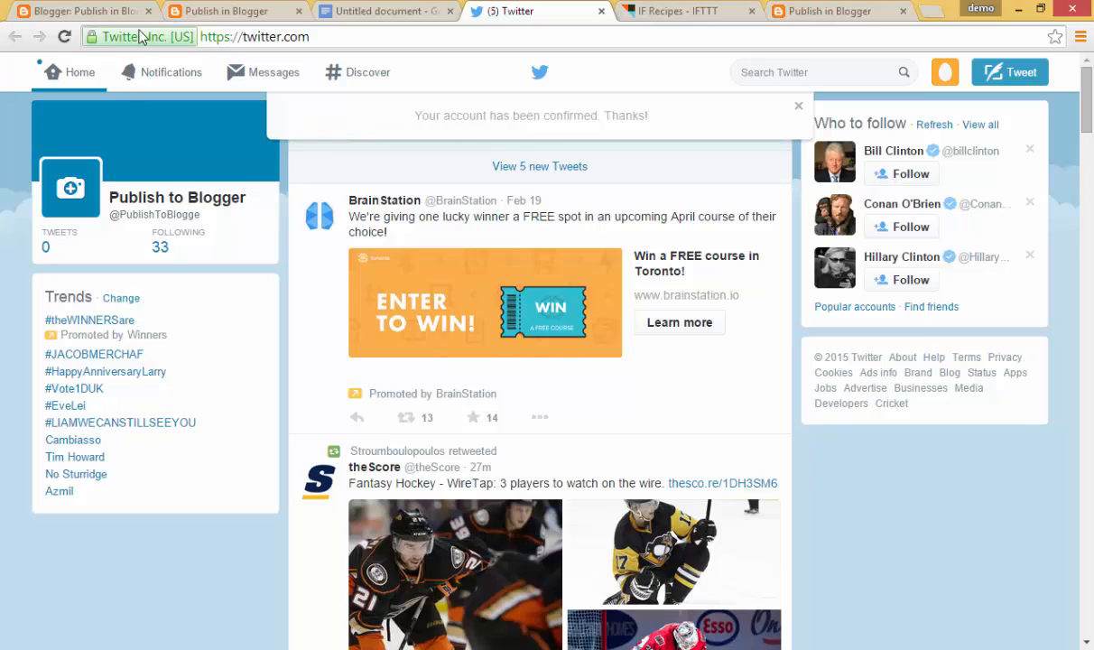
Reload Twitter to show the 'Testing Blog to To Twitter' tweet and follow its ift.tt link
left_click(65, 38)
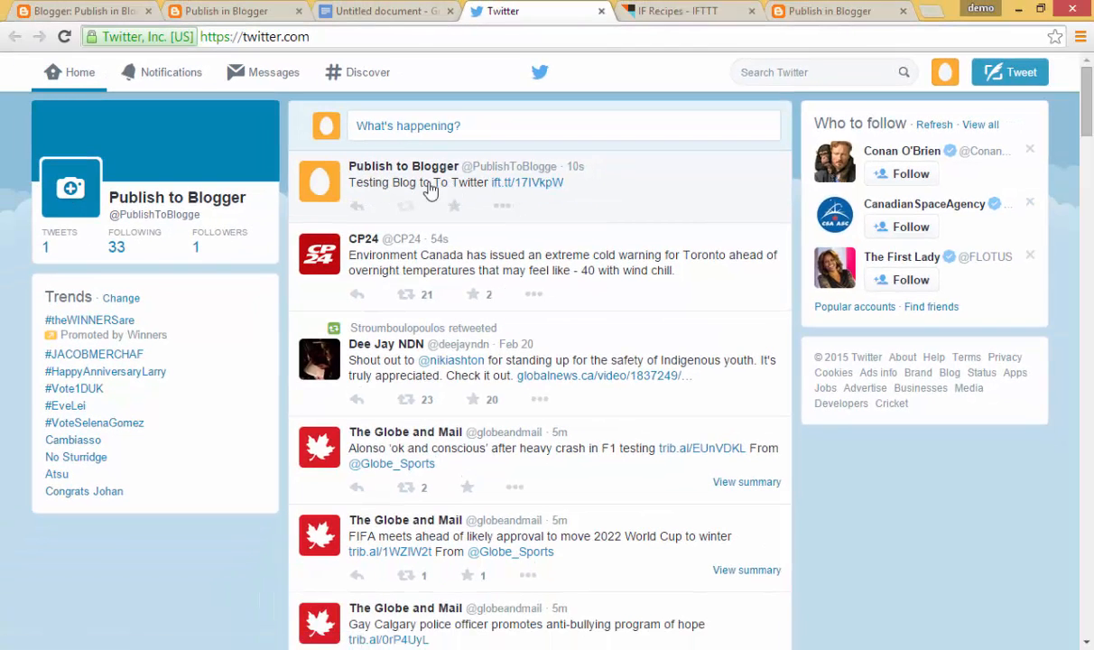
left_click(528, 184)
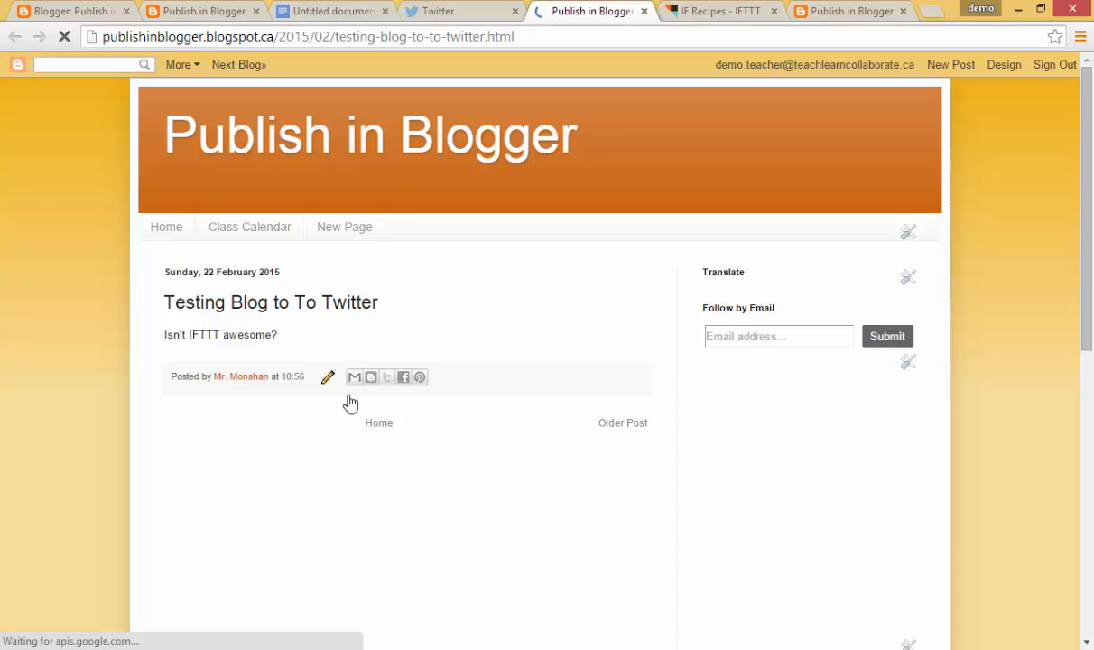
Go to the blog homepage listing the new post, then return to IFTTT's My Recipes
left_click(375, 149)
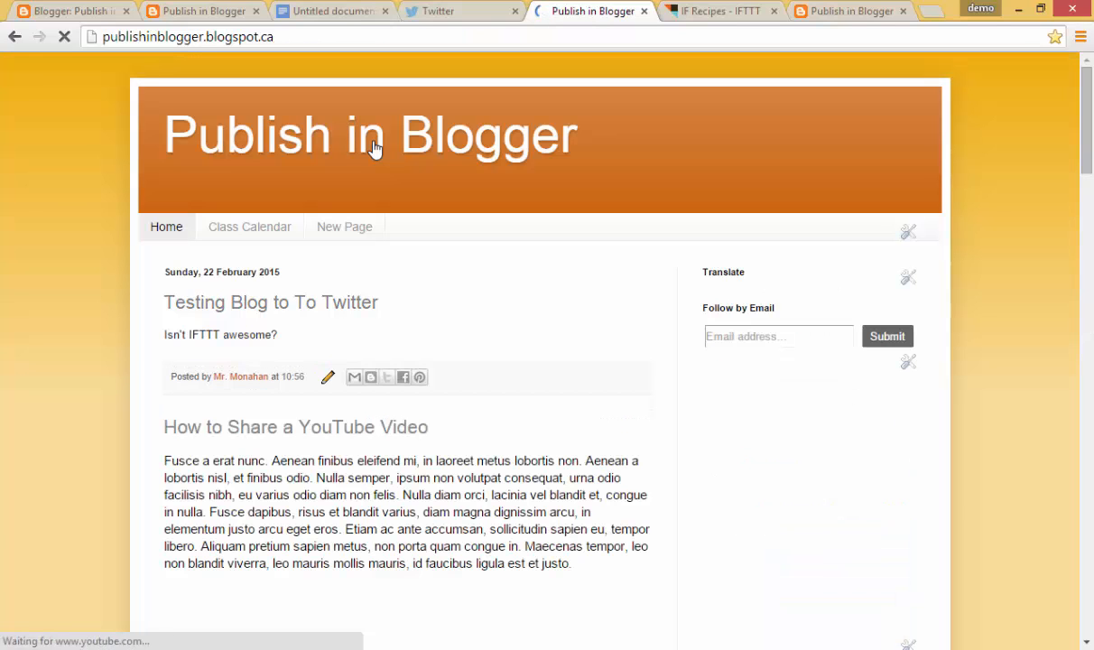
left_click(692, 13)
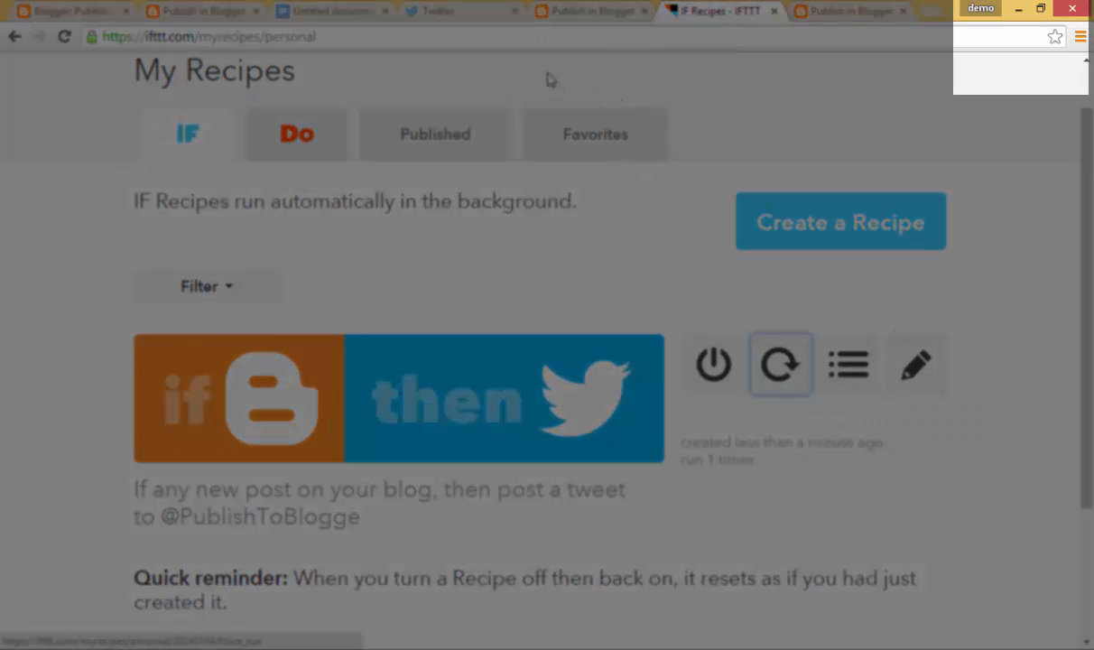
Bookmark the My Recipes page as 'IF Recipes - IFTTT' on the Bookmarks bar
left_click(1055, 37)
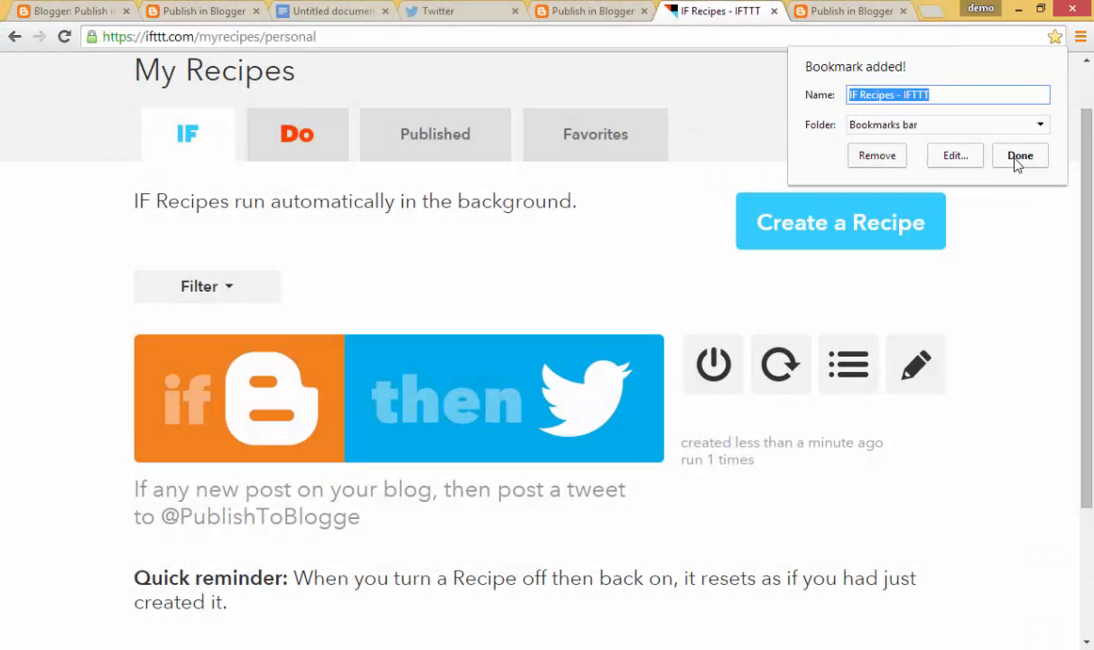
left_click(1019, 155)
left_click(778, 365)
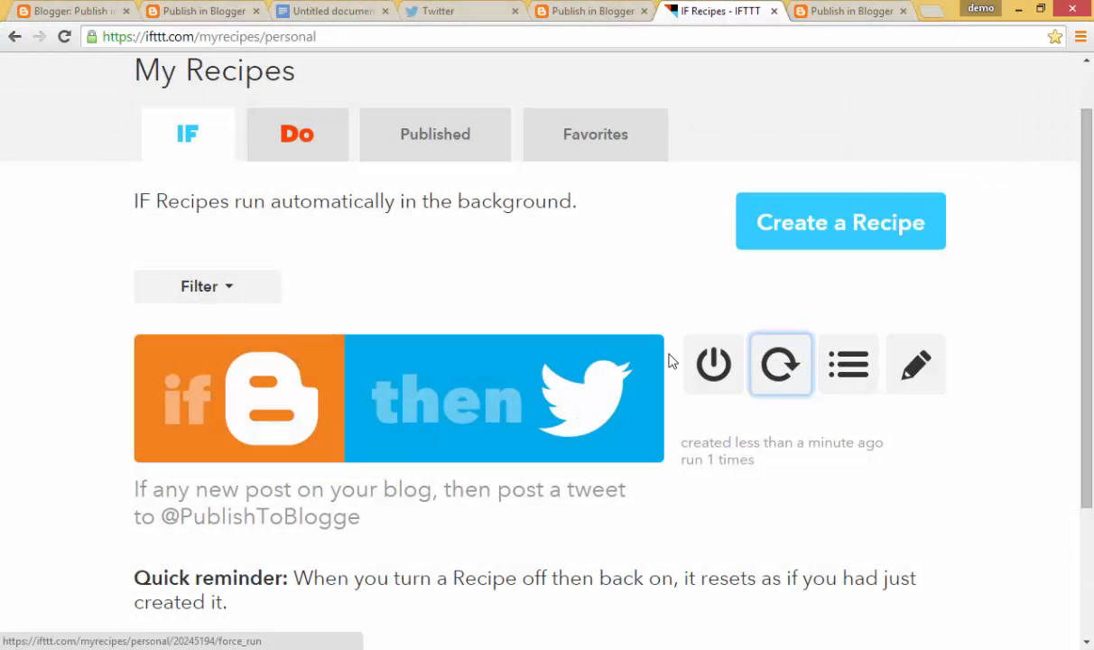